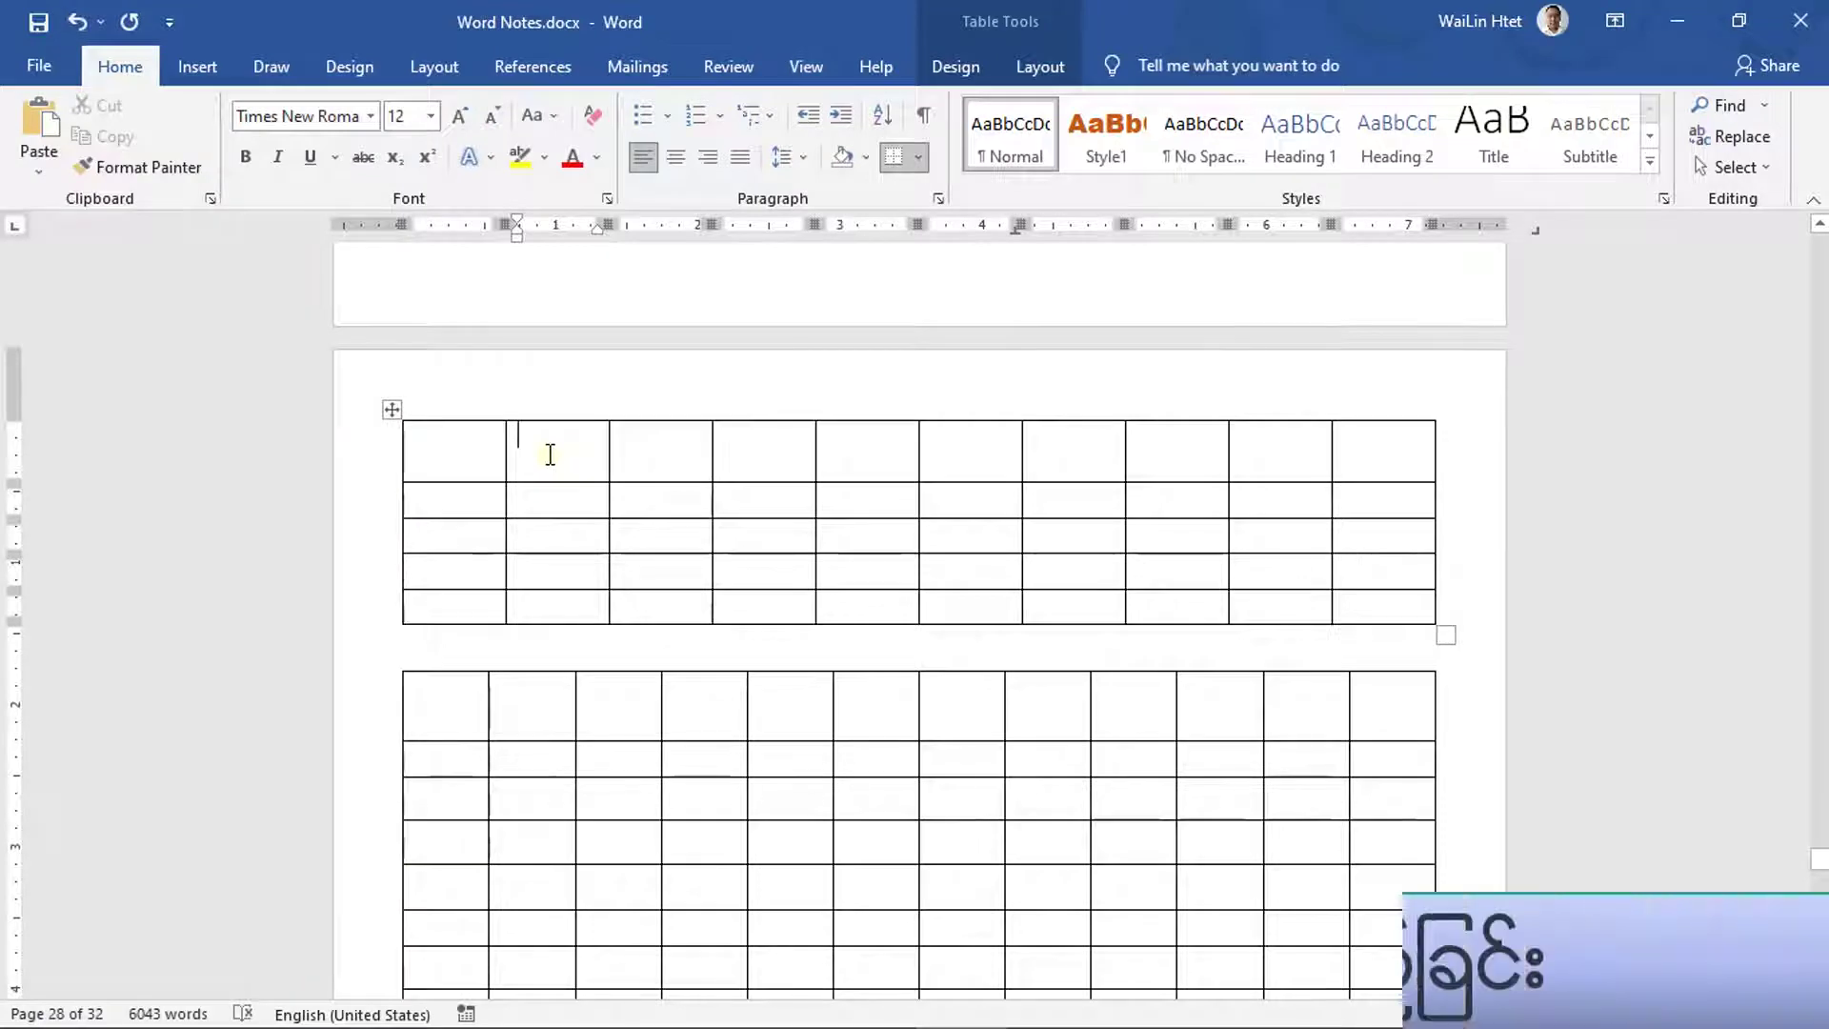
- Enter 'Date of Birth' in the second header cell, correcting a typo along the way
left_click(549, 454)
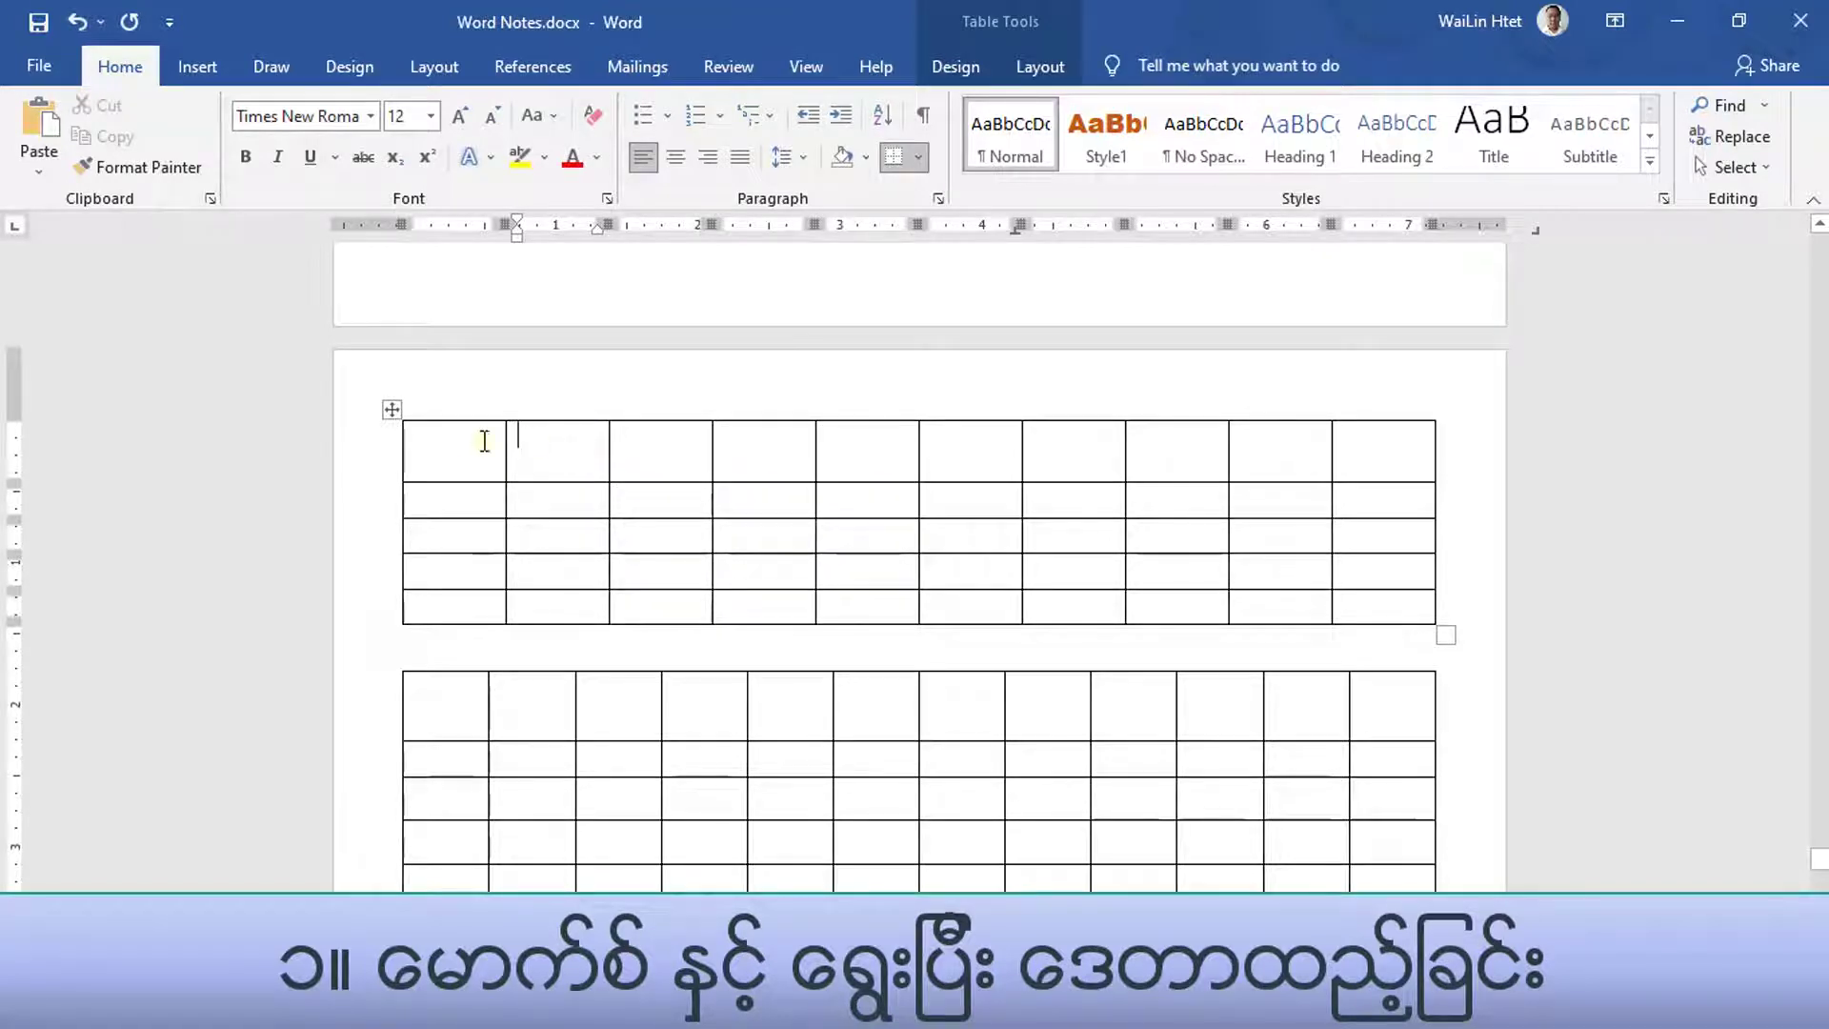
left_click(446, 436)
left_click(551, 436)
type("Dae")
key("BackSpace")
type("te")
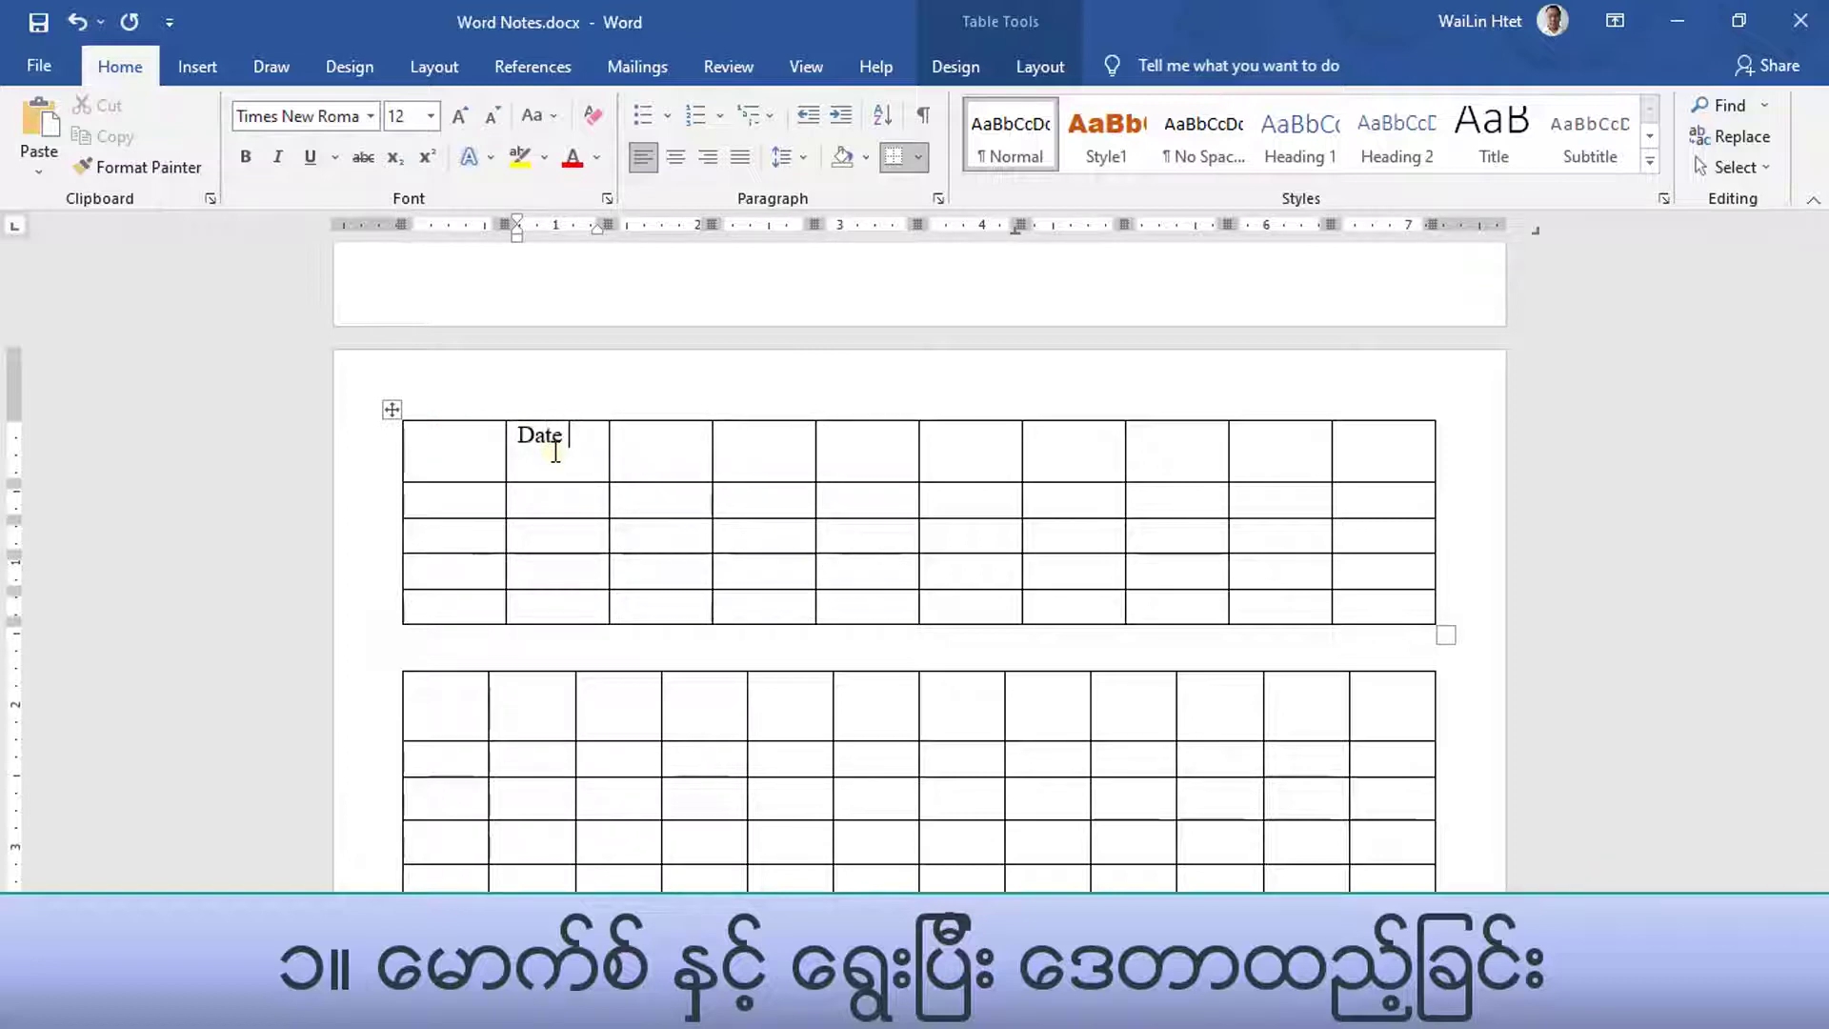
type(" of Birth")
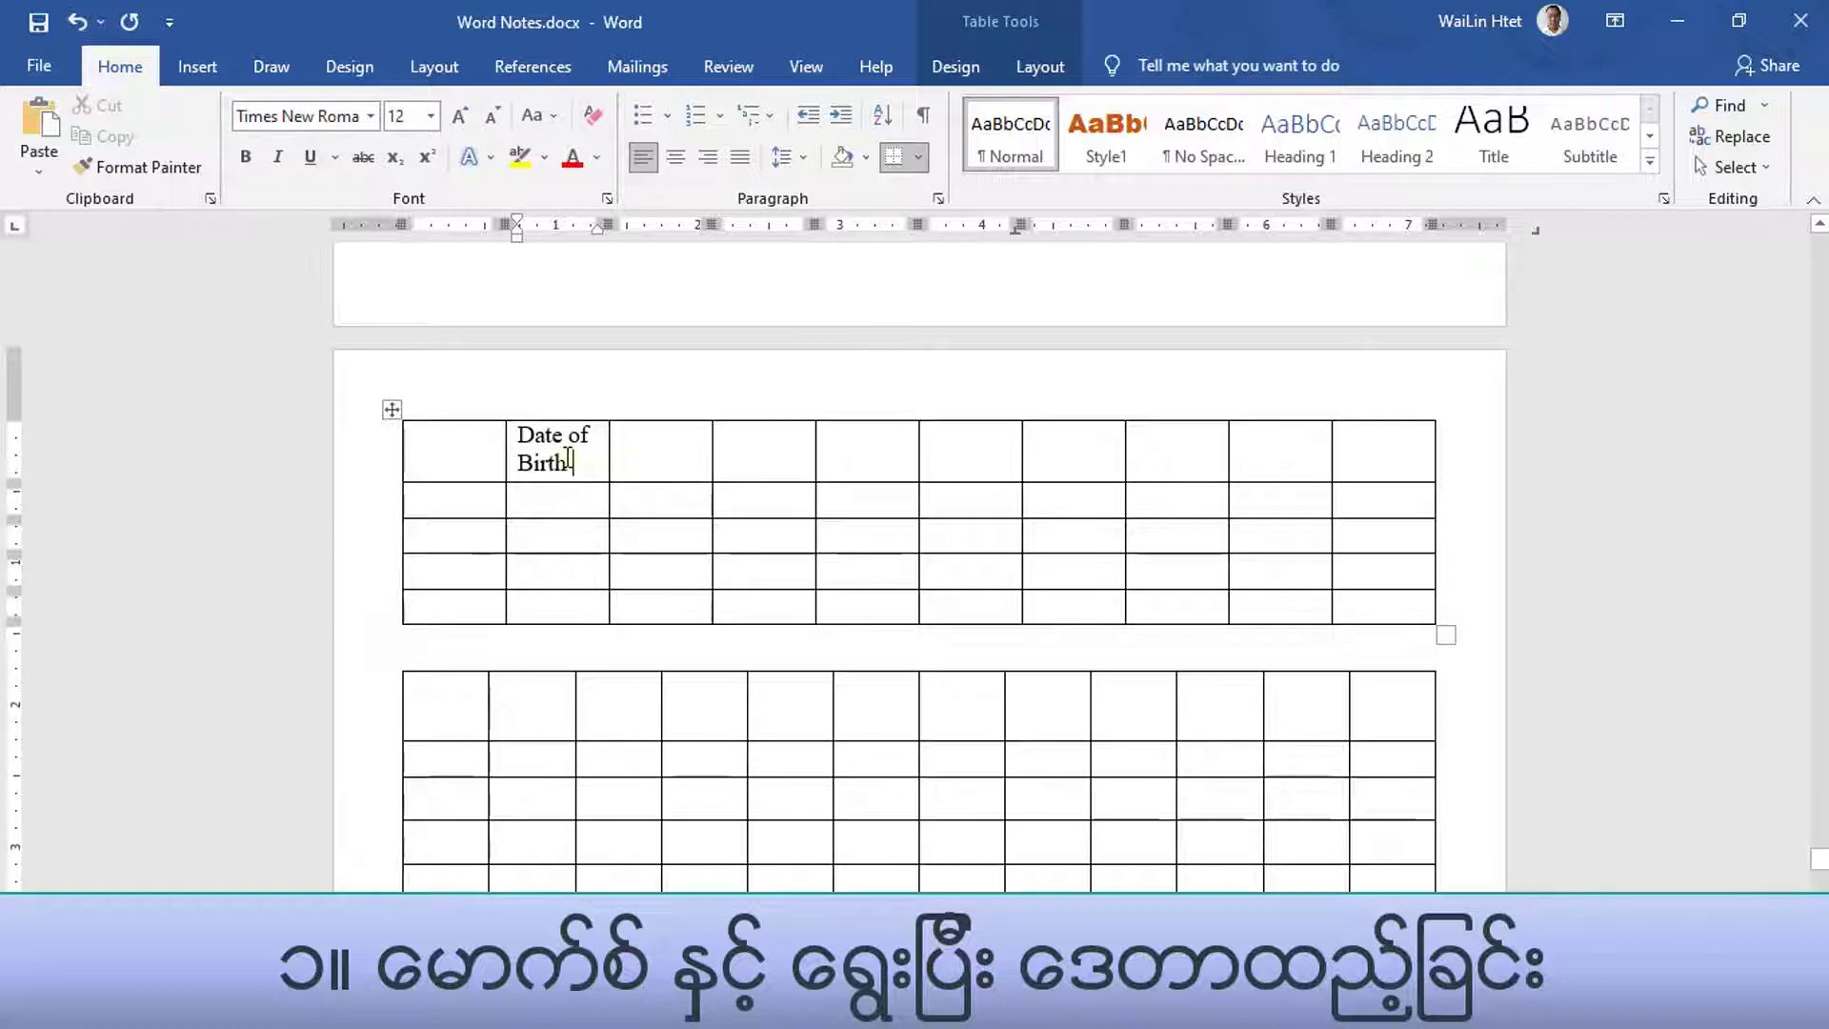
- Fill in the remaining headers: Native, Order, and Name in the first cell
left_click(647, 458)
type("N")
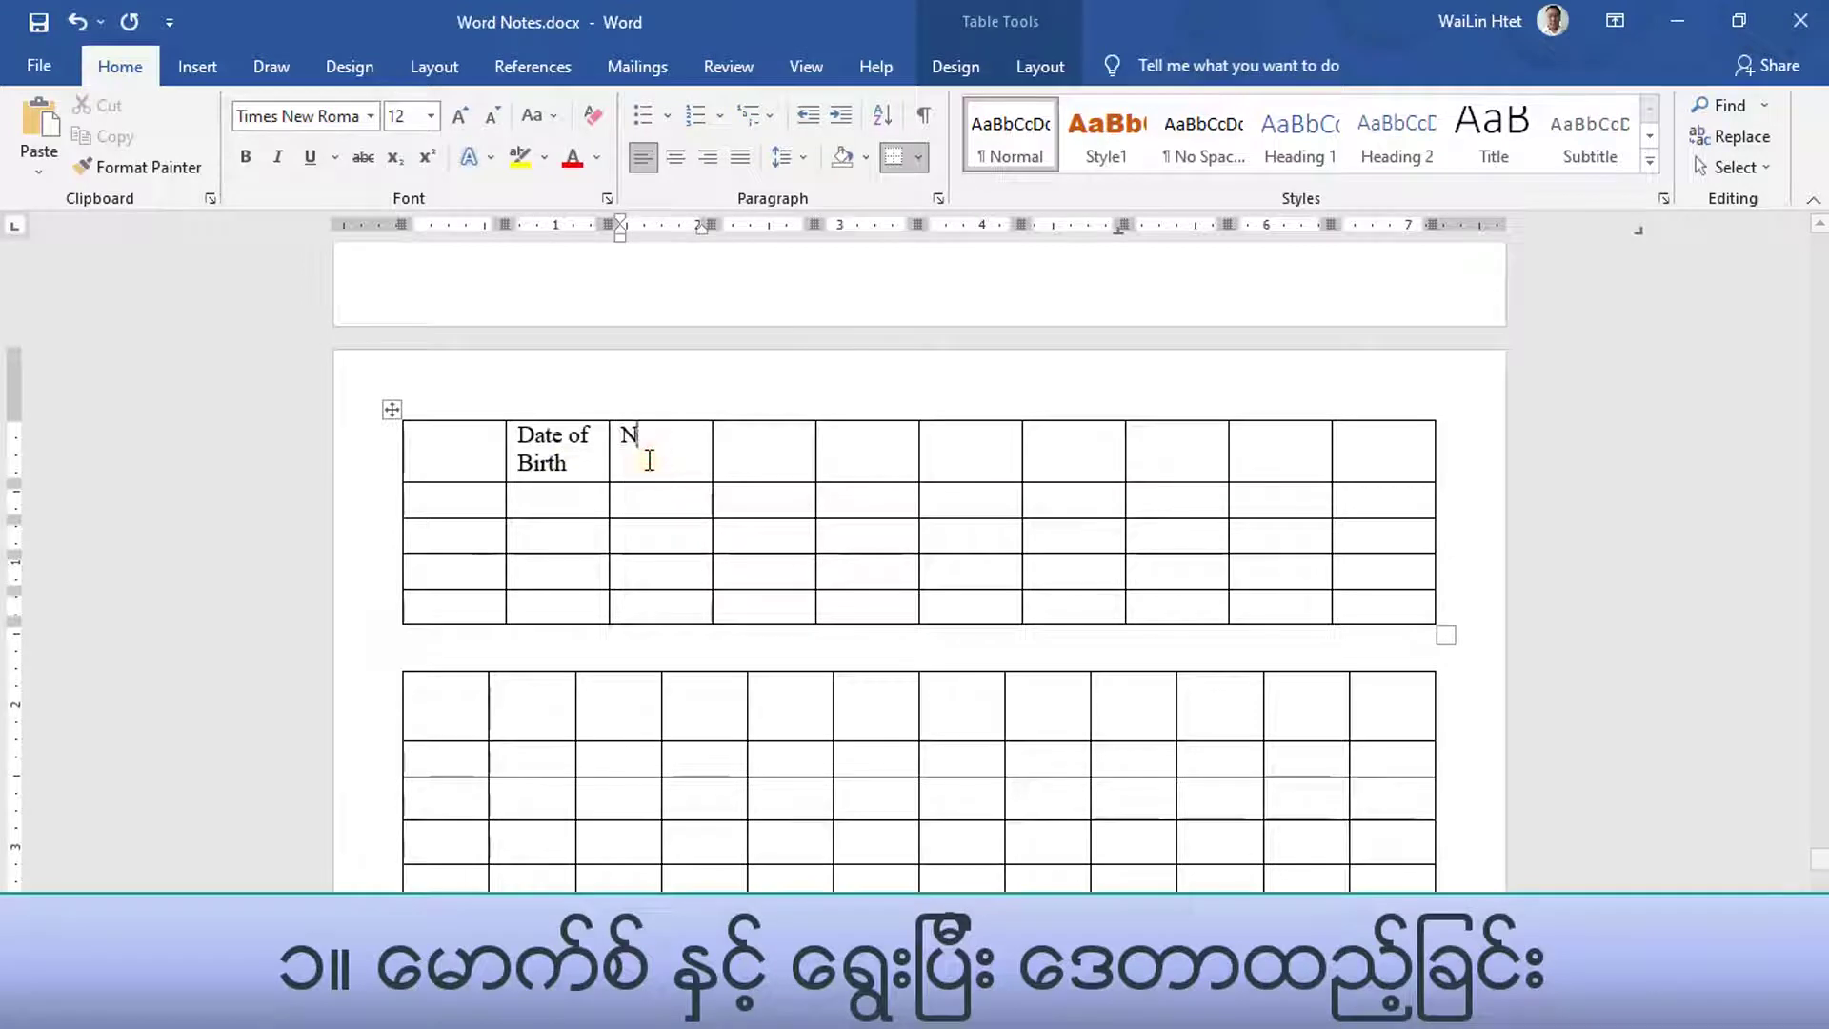
type("ative")
left_click(738, 449)
type("O")
type("rder")
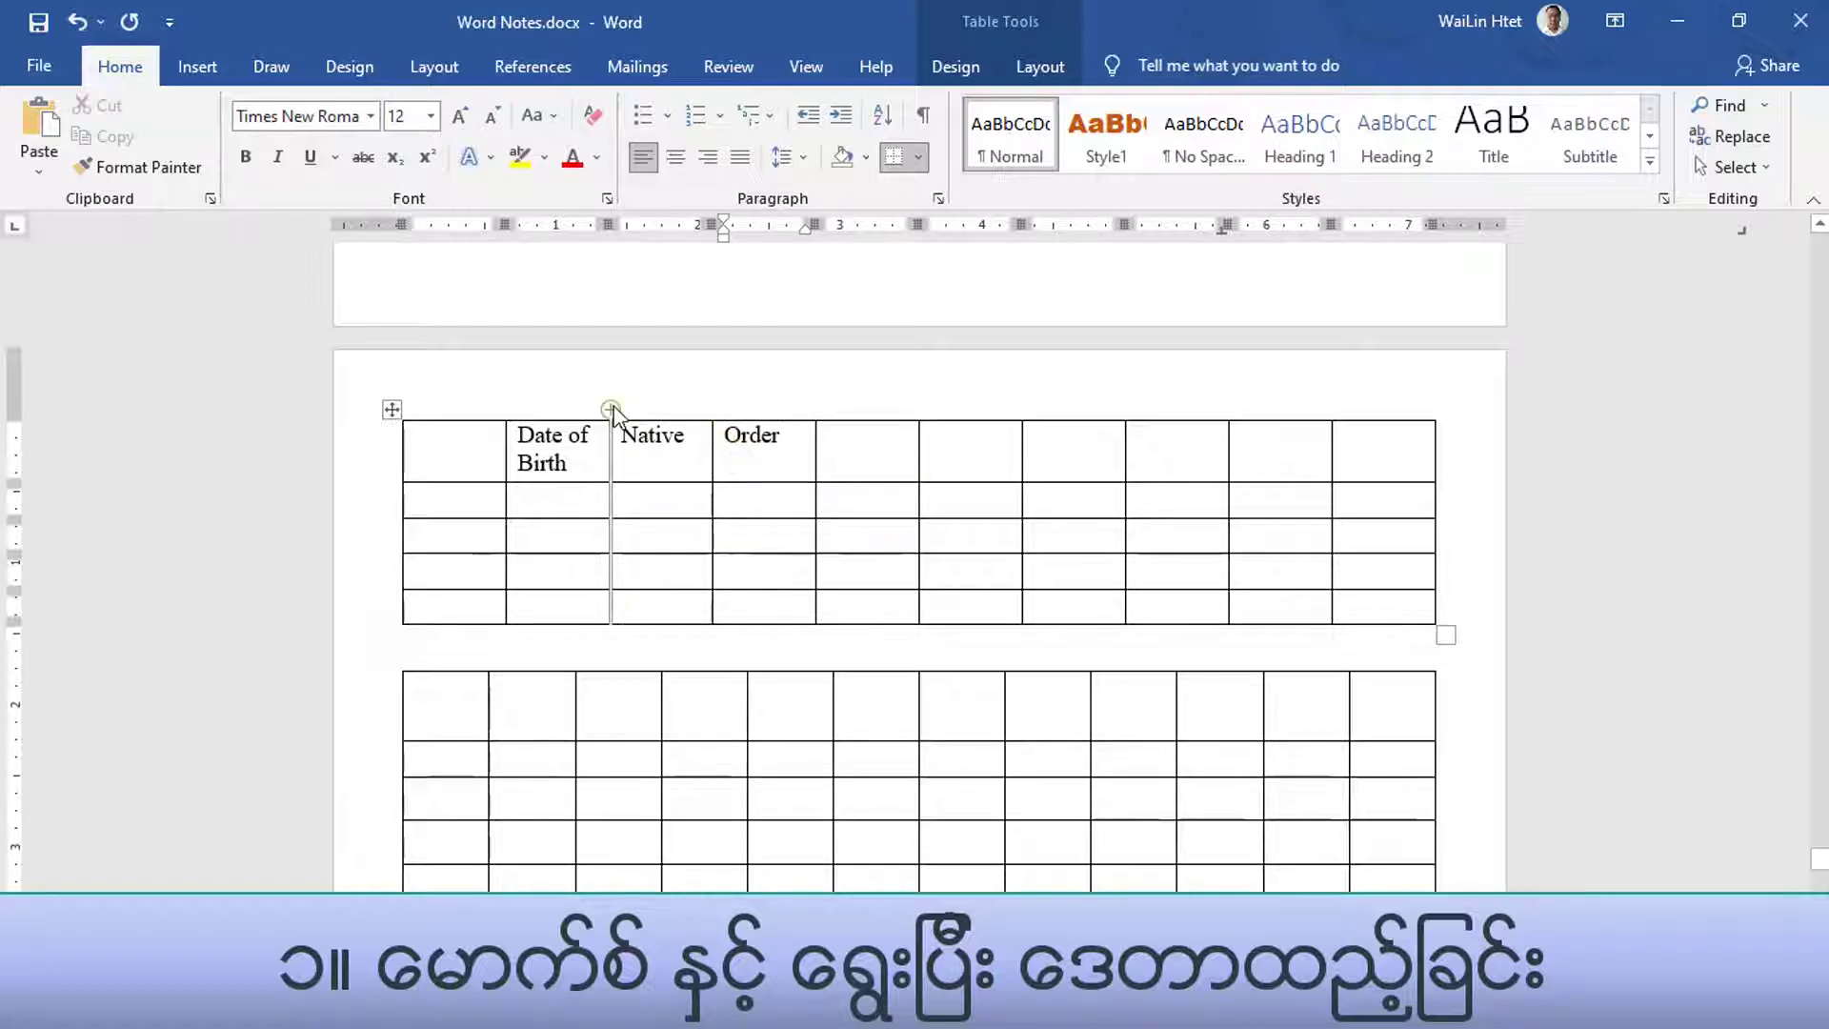
left_click(461, 461)
type("Nam")
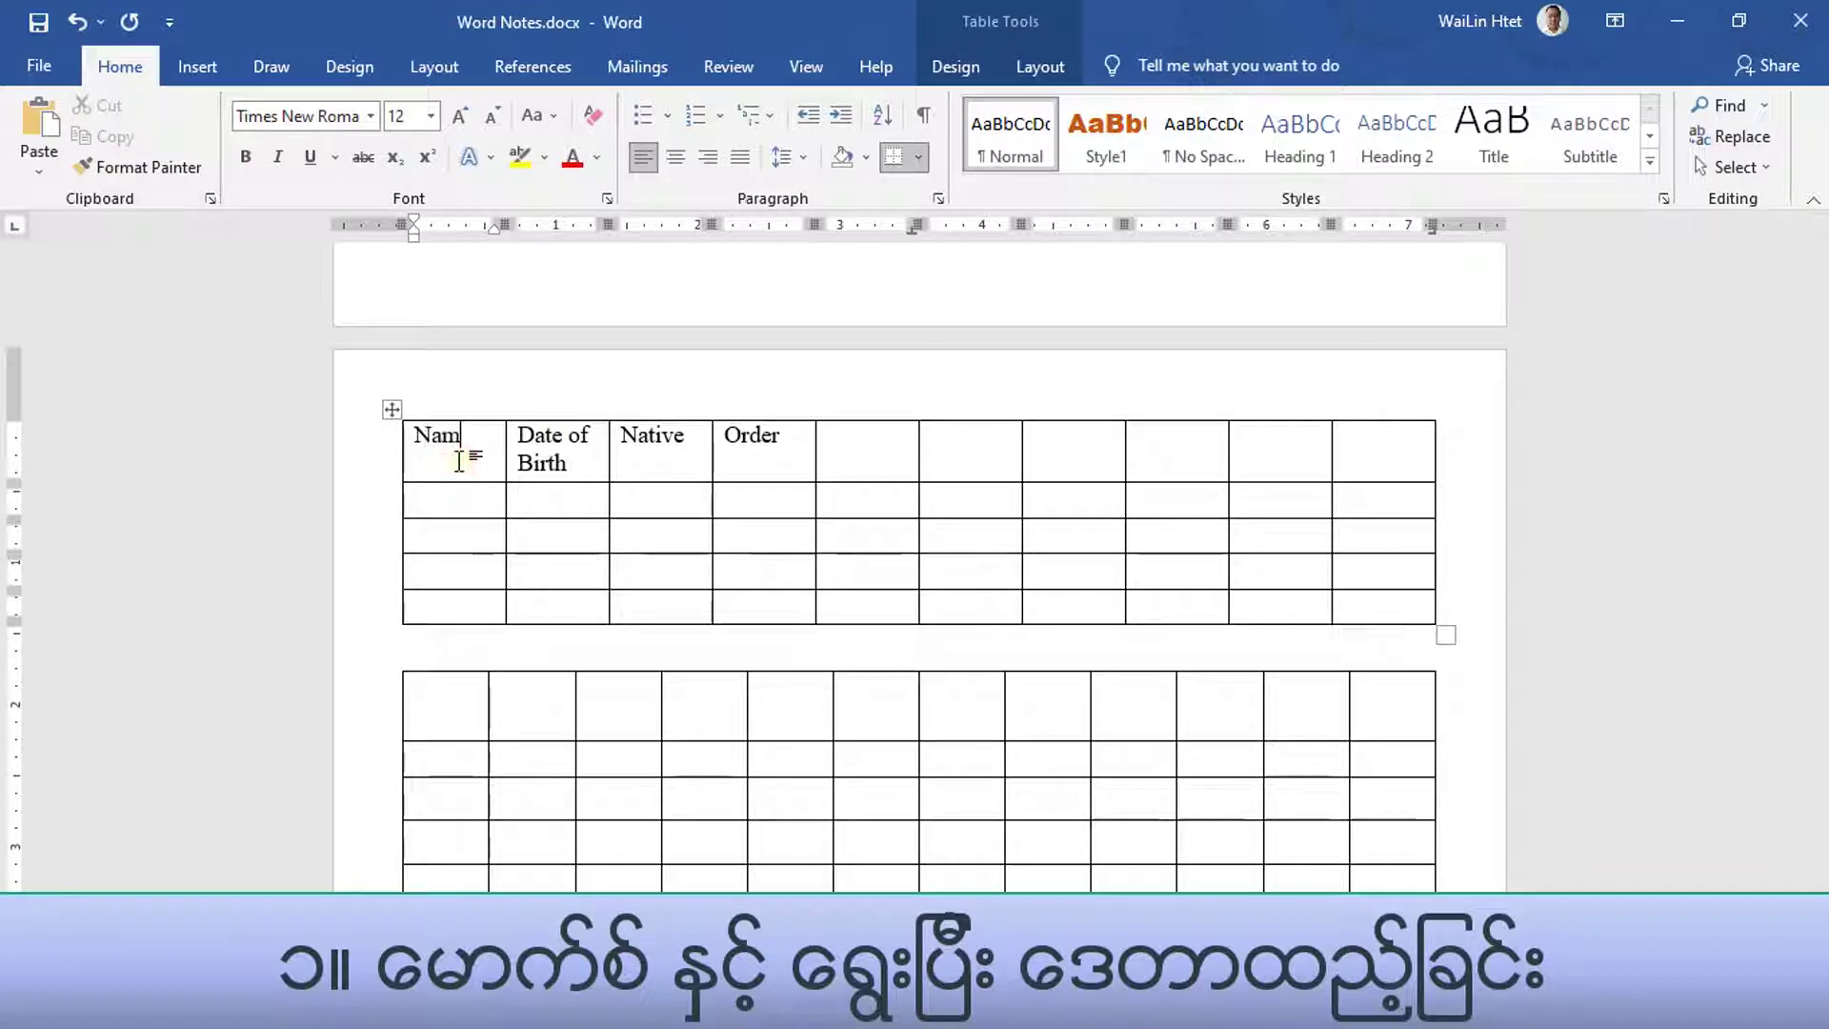
type("e")
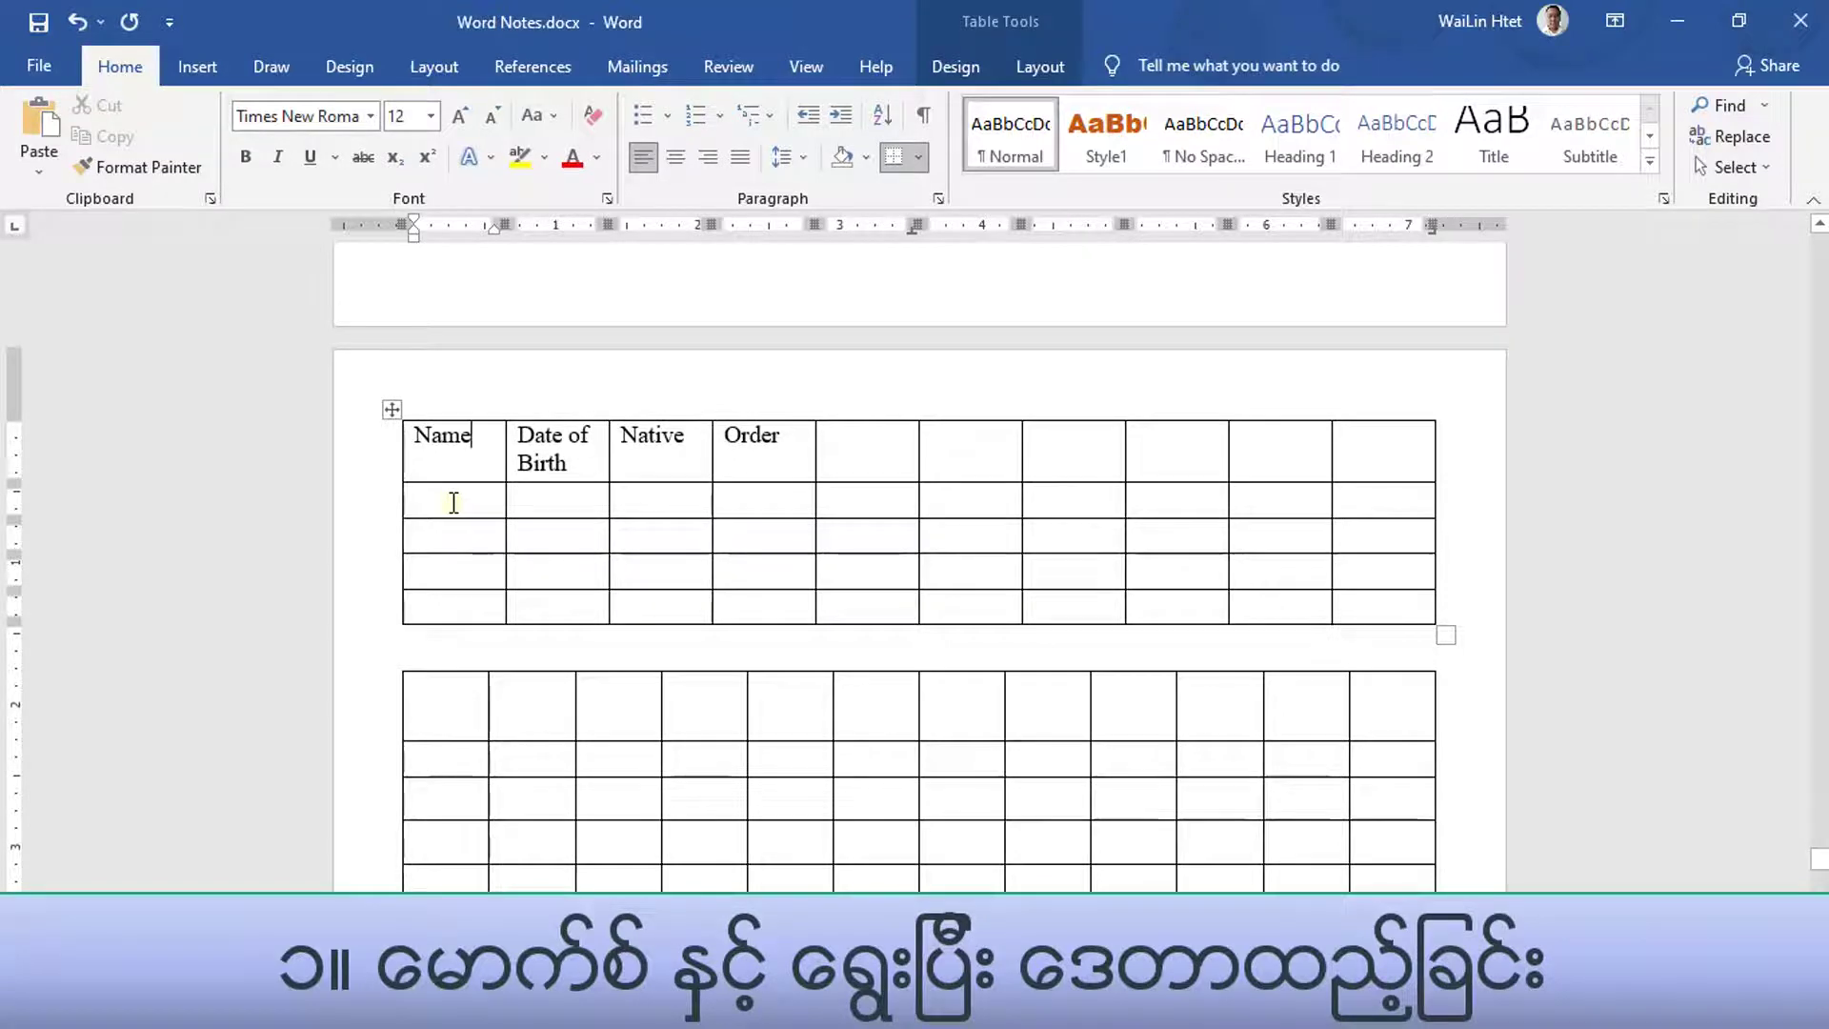
- Step through row 2's Name, Date of Birth, Native and Order cells with the mouse
left_click(452, 503)
left_click(541, 496)
left_click(679, 492)
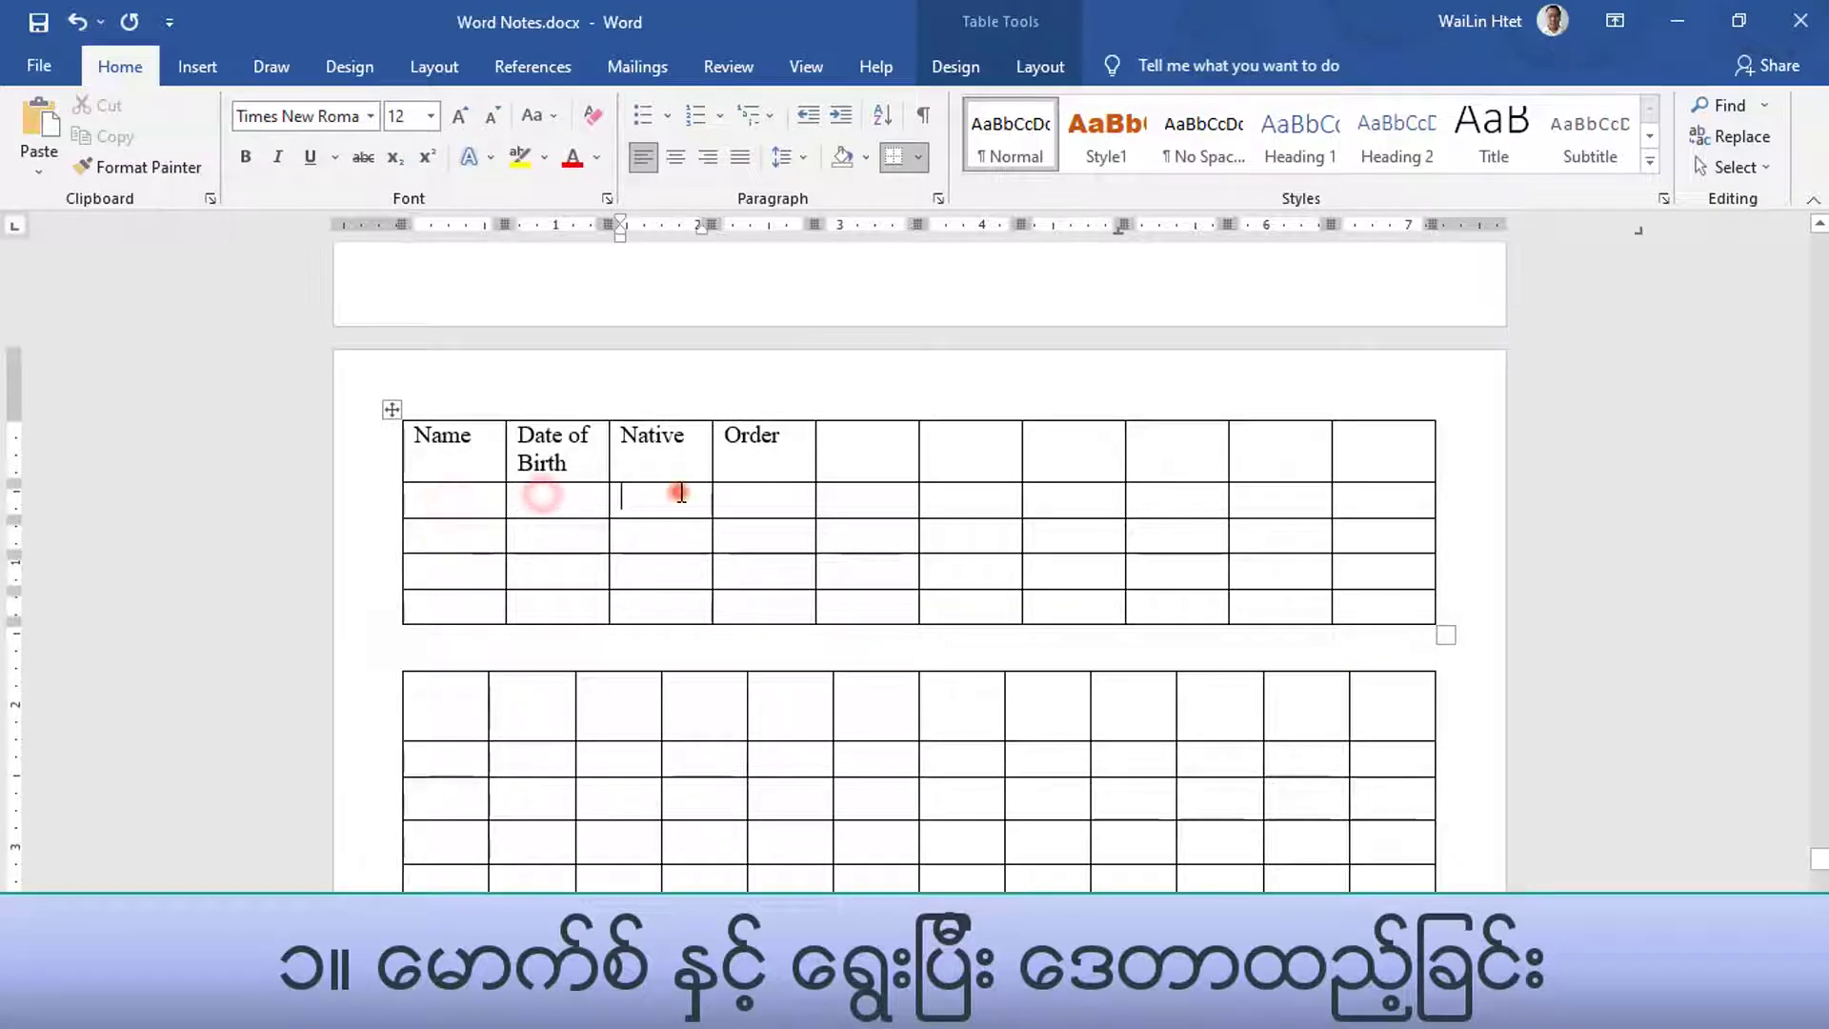
left_click(780, 499)
left_click(484, 498)
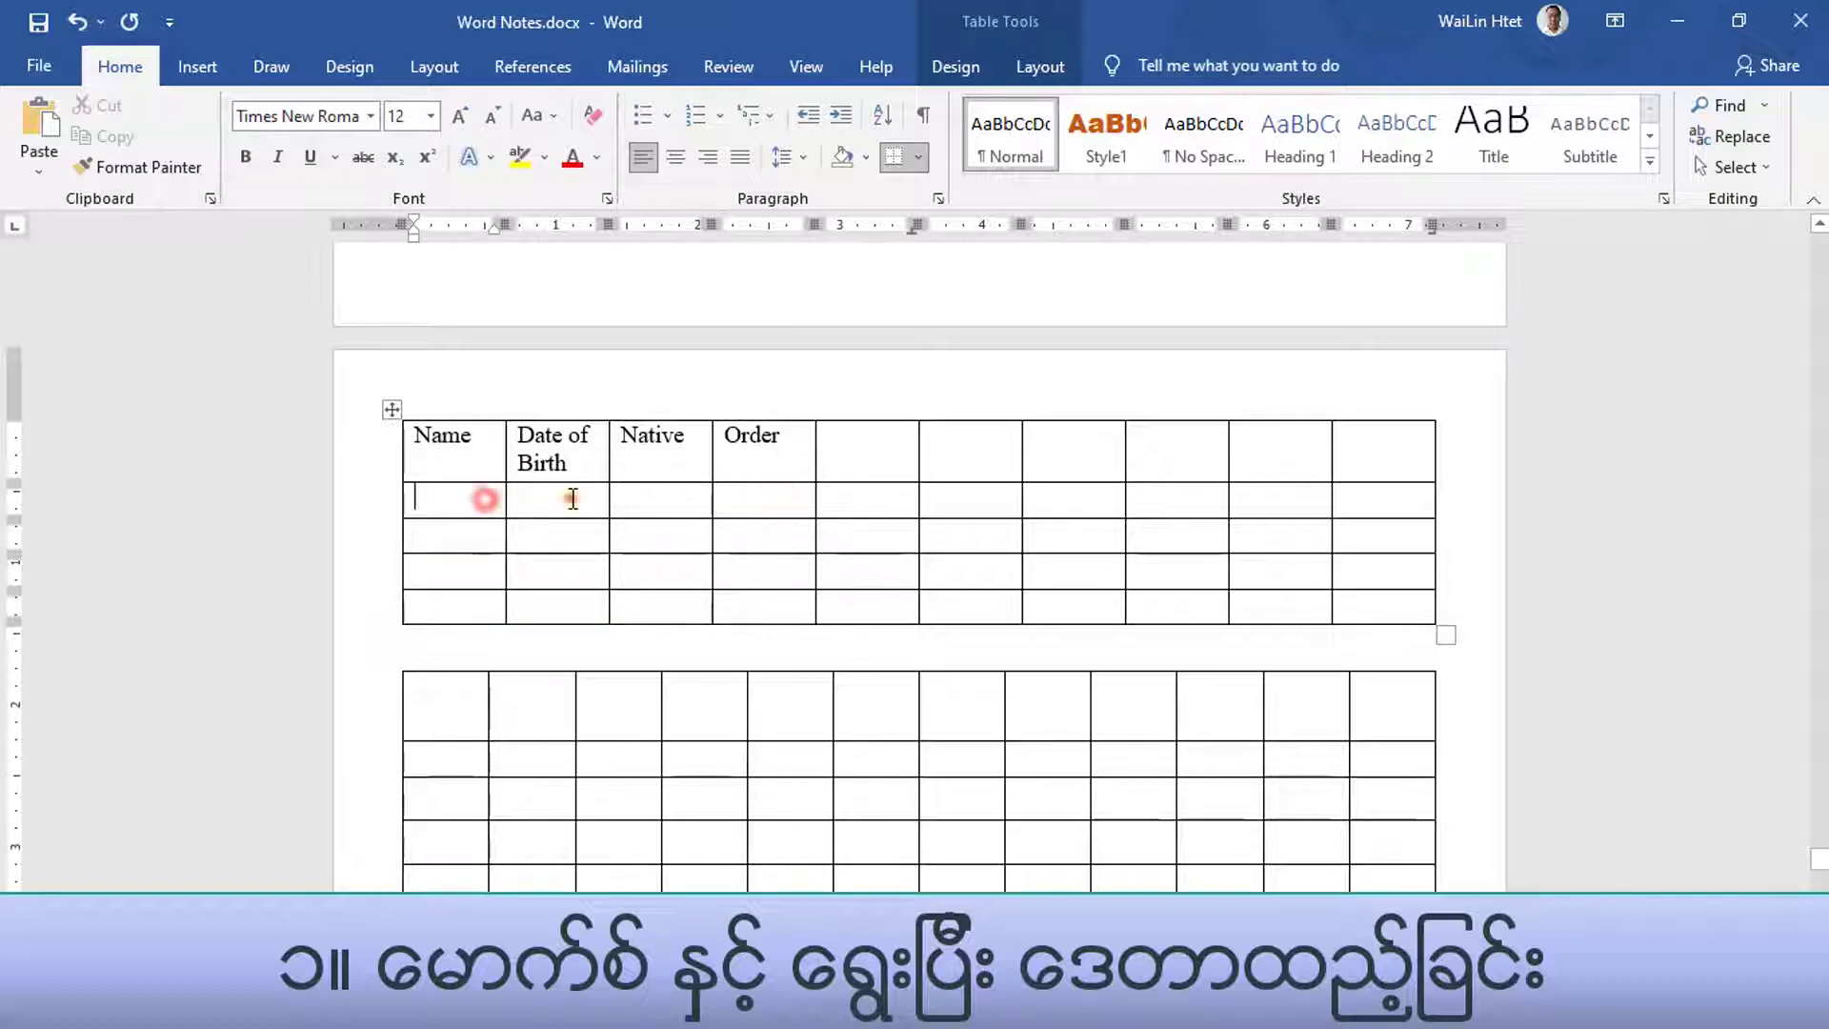
left_click(570, 498)
left_click(651, 498)
left_click(777, 501)
- Add sample entries: a name in row 4, A in row 2 column 8, C bottom-right
left_click(432, 575)
type("Dan")
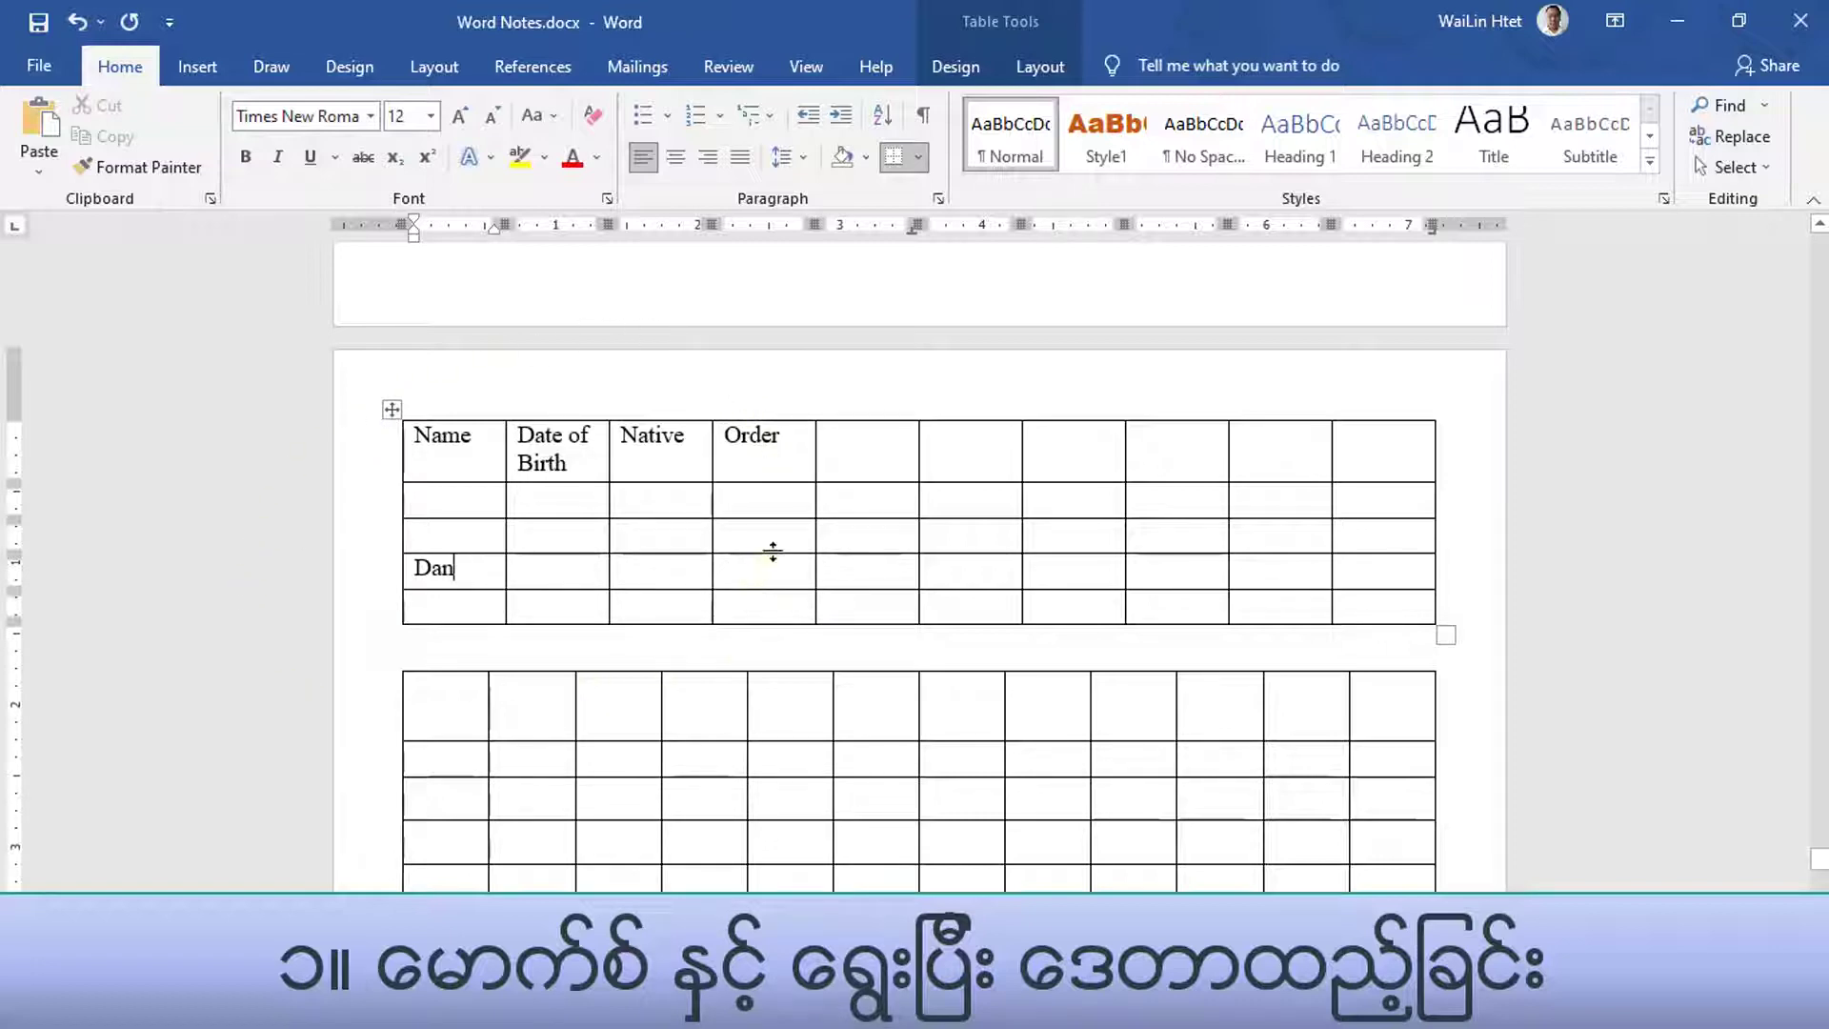
left_click(1150, 495)
type("A")
left_click(1352, 607)
type("C")
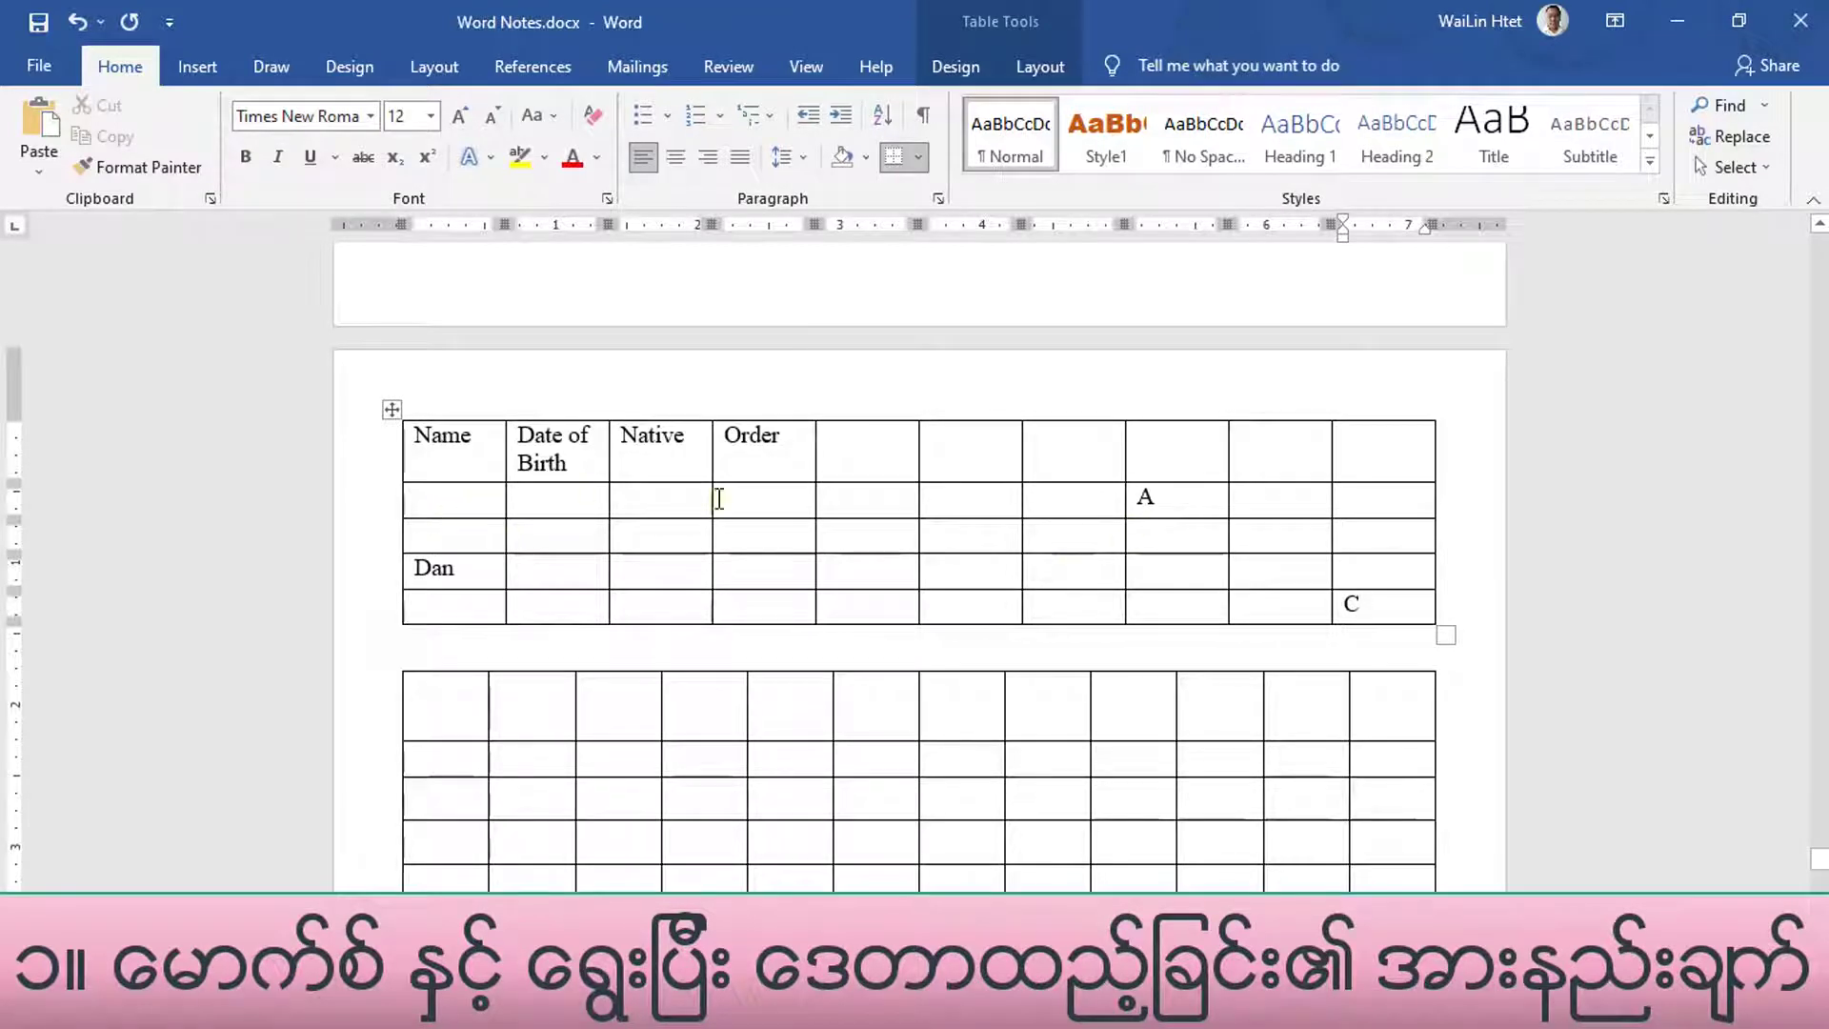
- Type B below A, then C and D in the next two cells to its right
left_click(1179, 536)
type("B")
left_click(1264, 537)
type("C")
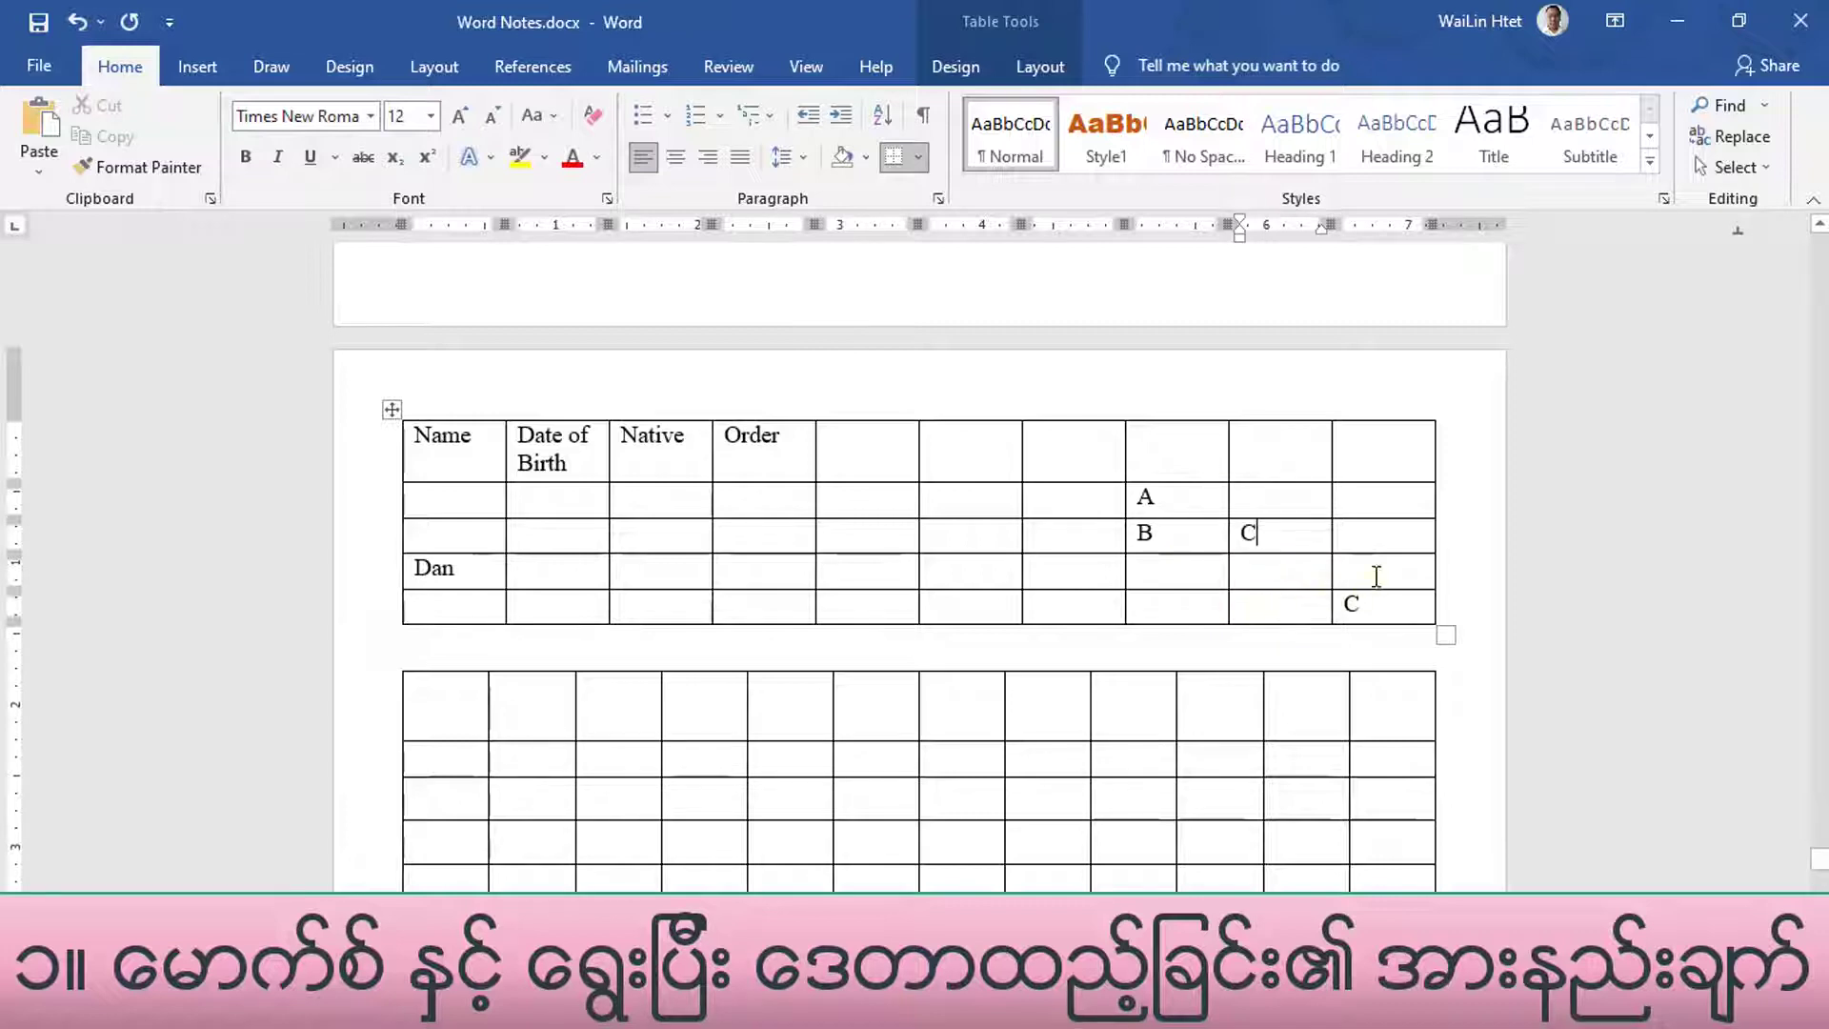
left_click(1366, 537)
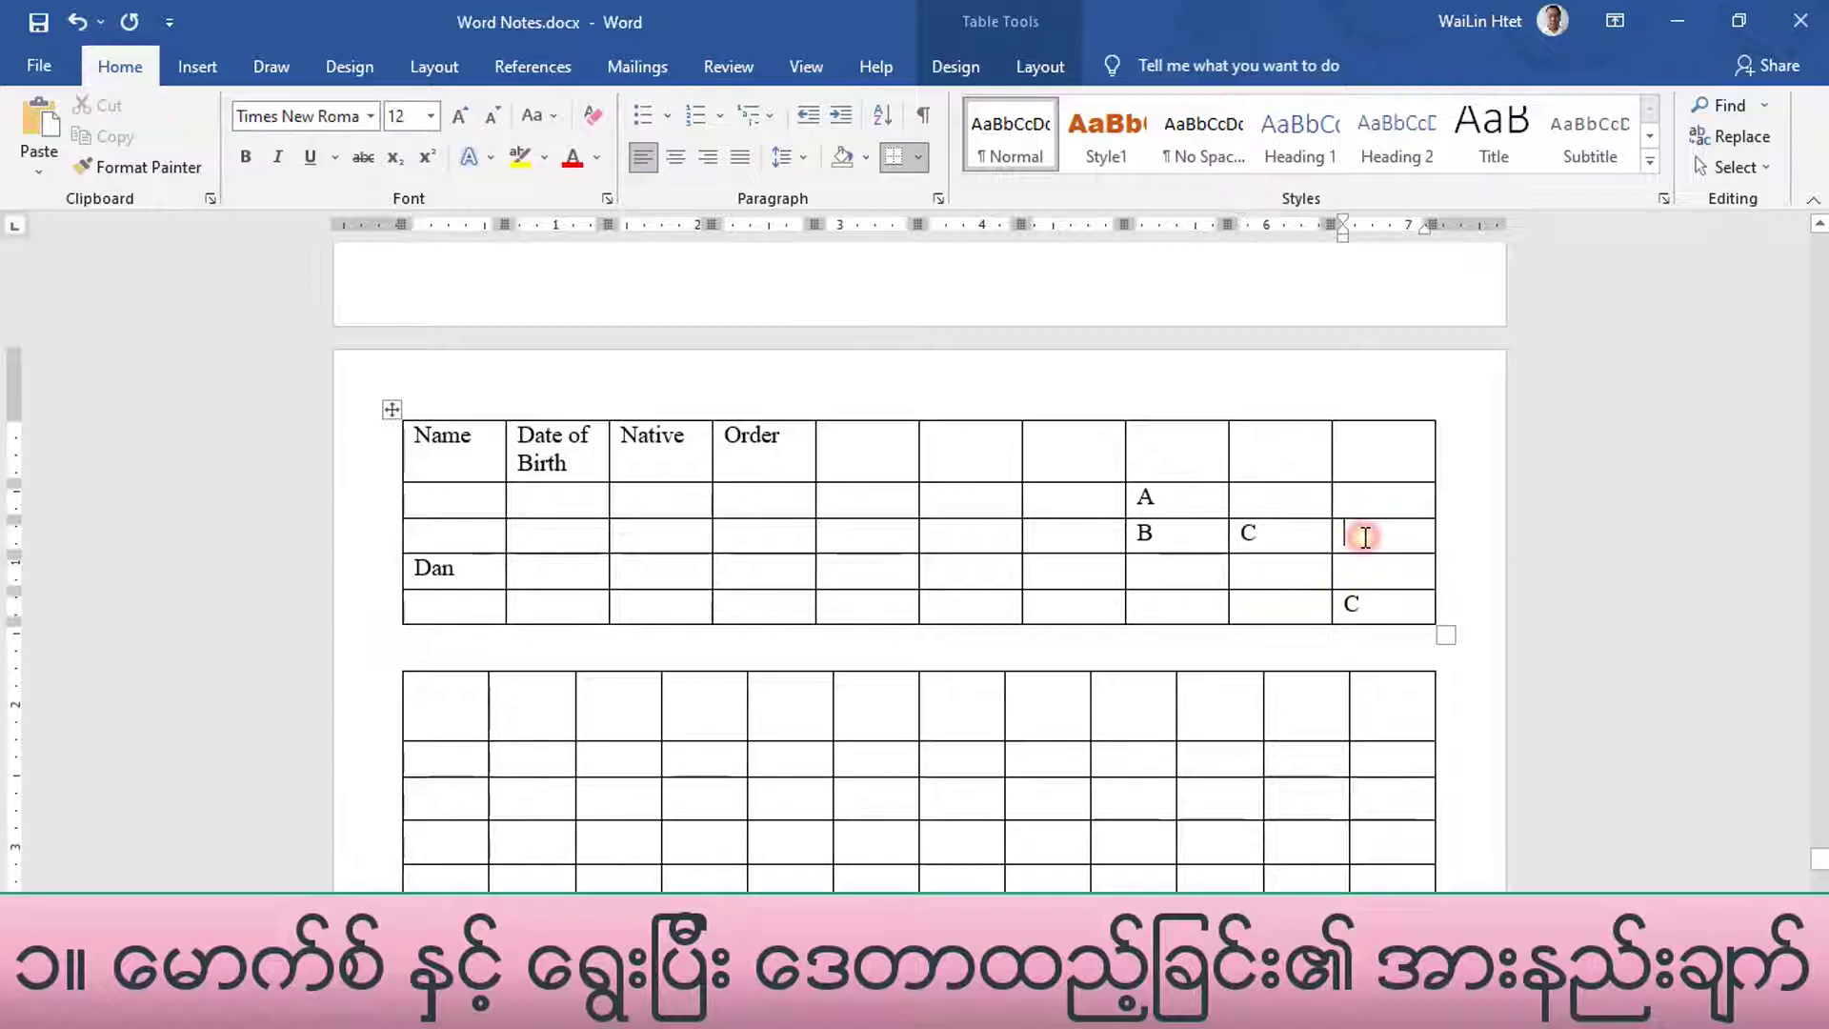
type("D")
left_click(1061, 542)
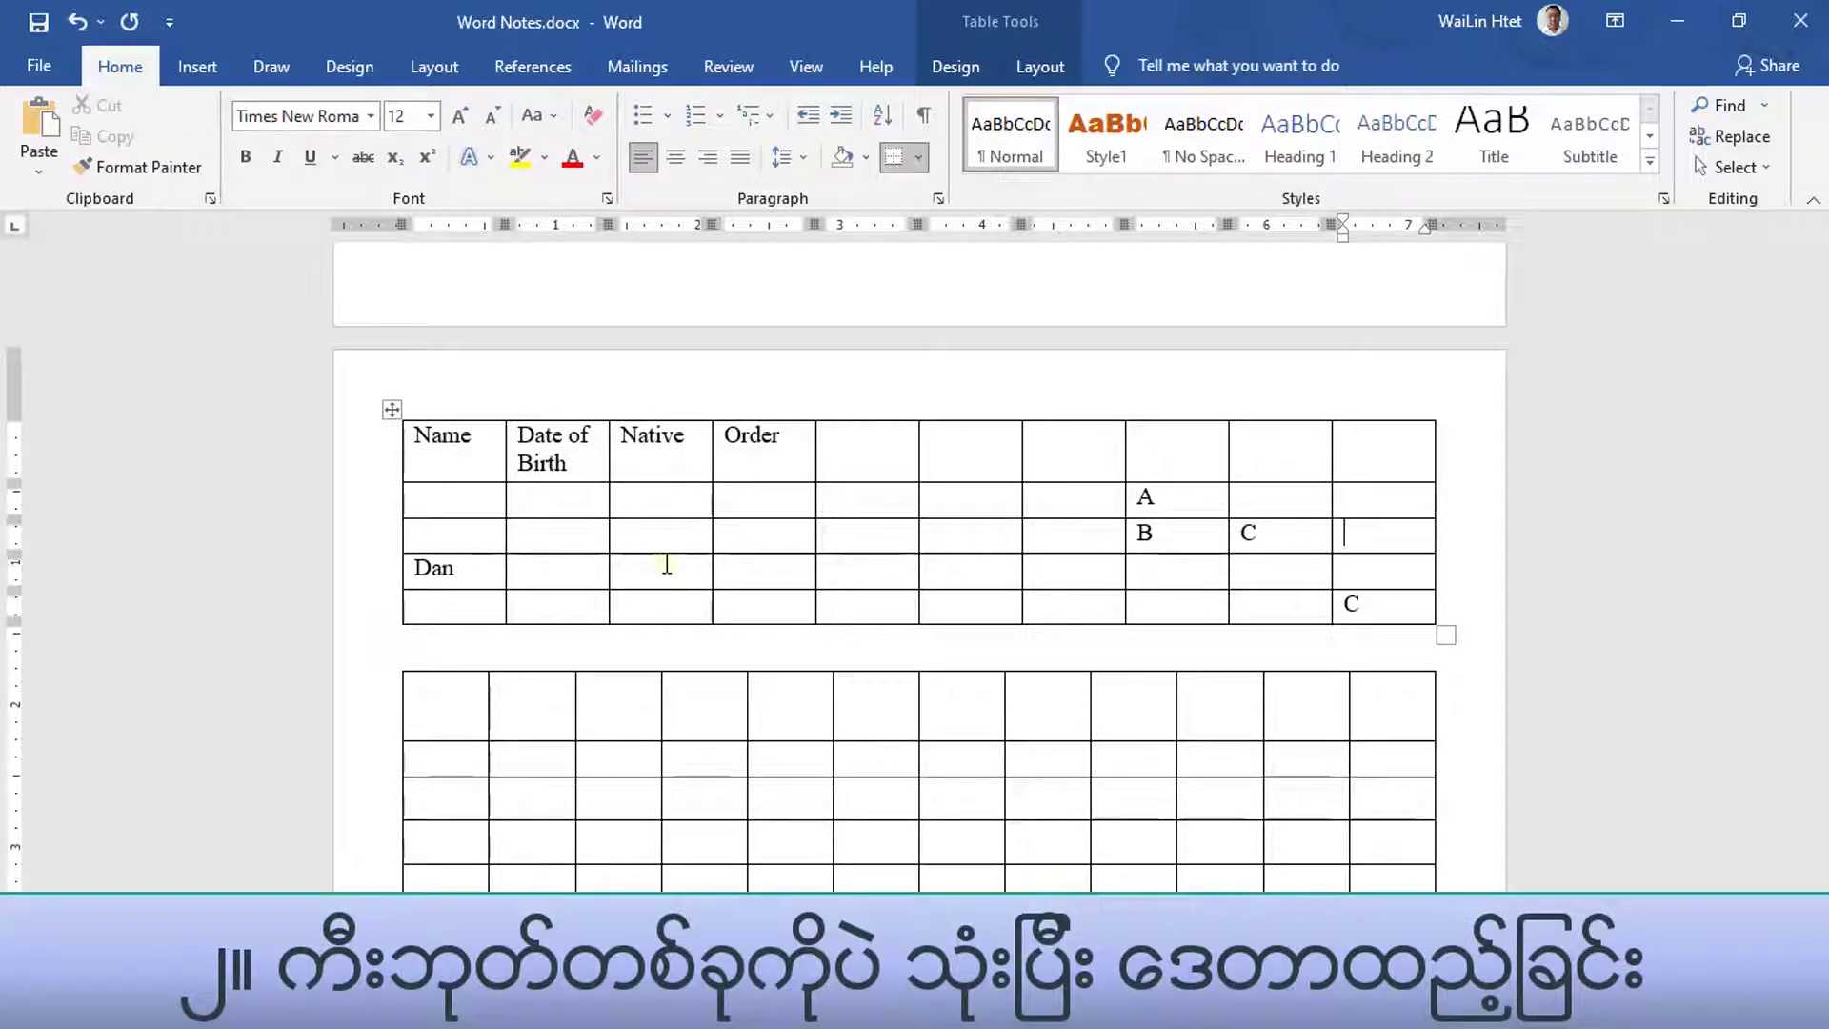
- Practise moving around row 2 with Tab, Shift+Tab and the arrow keys
left_click(483, 512)
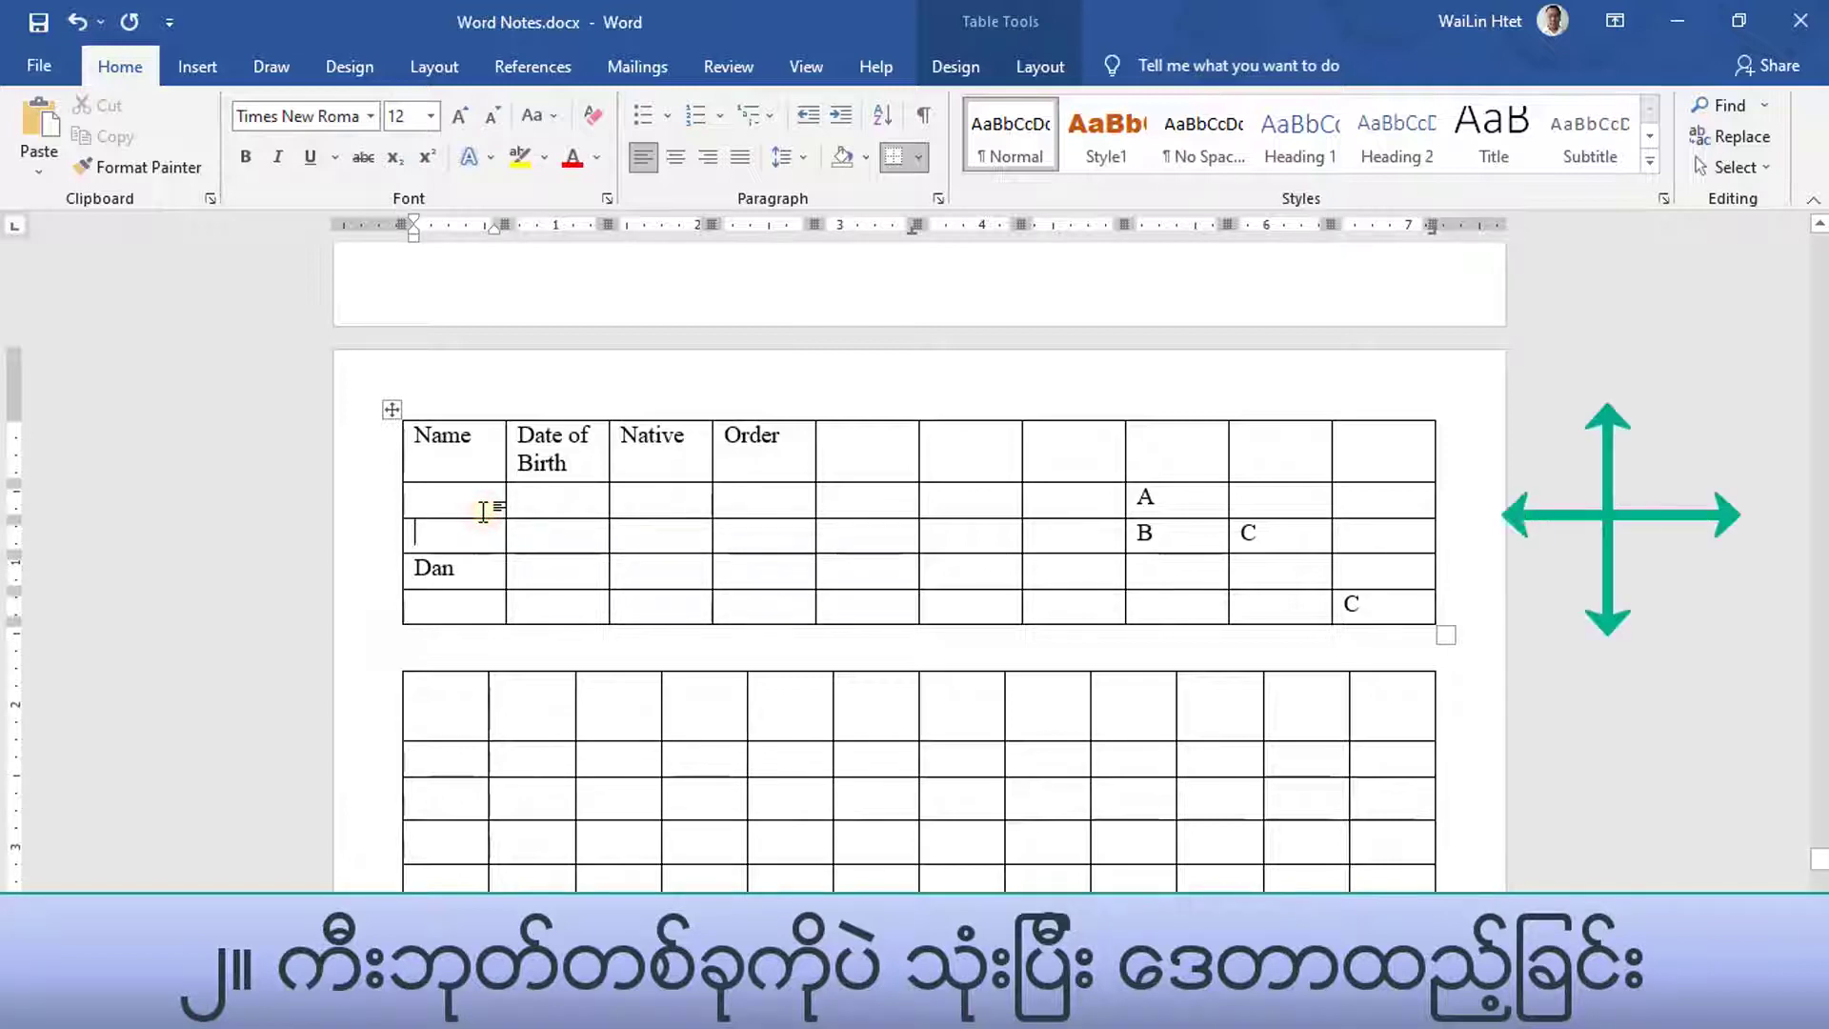
key("Tab")
key("Tab")
key("shift+Tab")
key("shift+Tab")
key("Tab")
key("Tab")
key("Tab")
key("Tab")
key("shift+Tab")
key("shift+Tab")
key("shift+Tab")
key("shift+Tab")
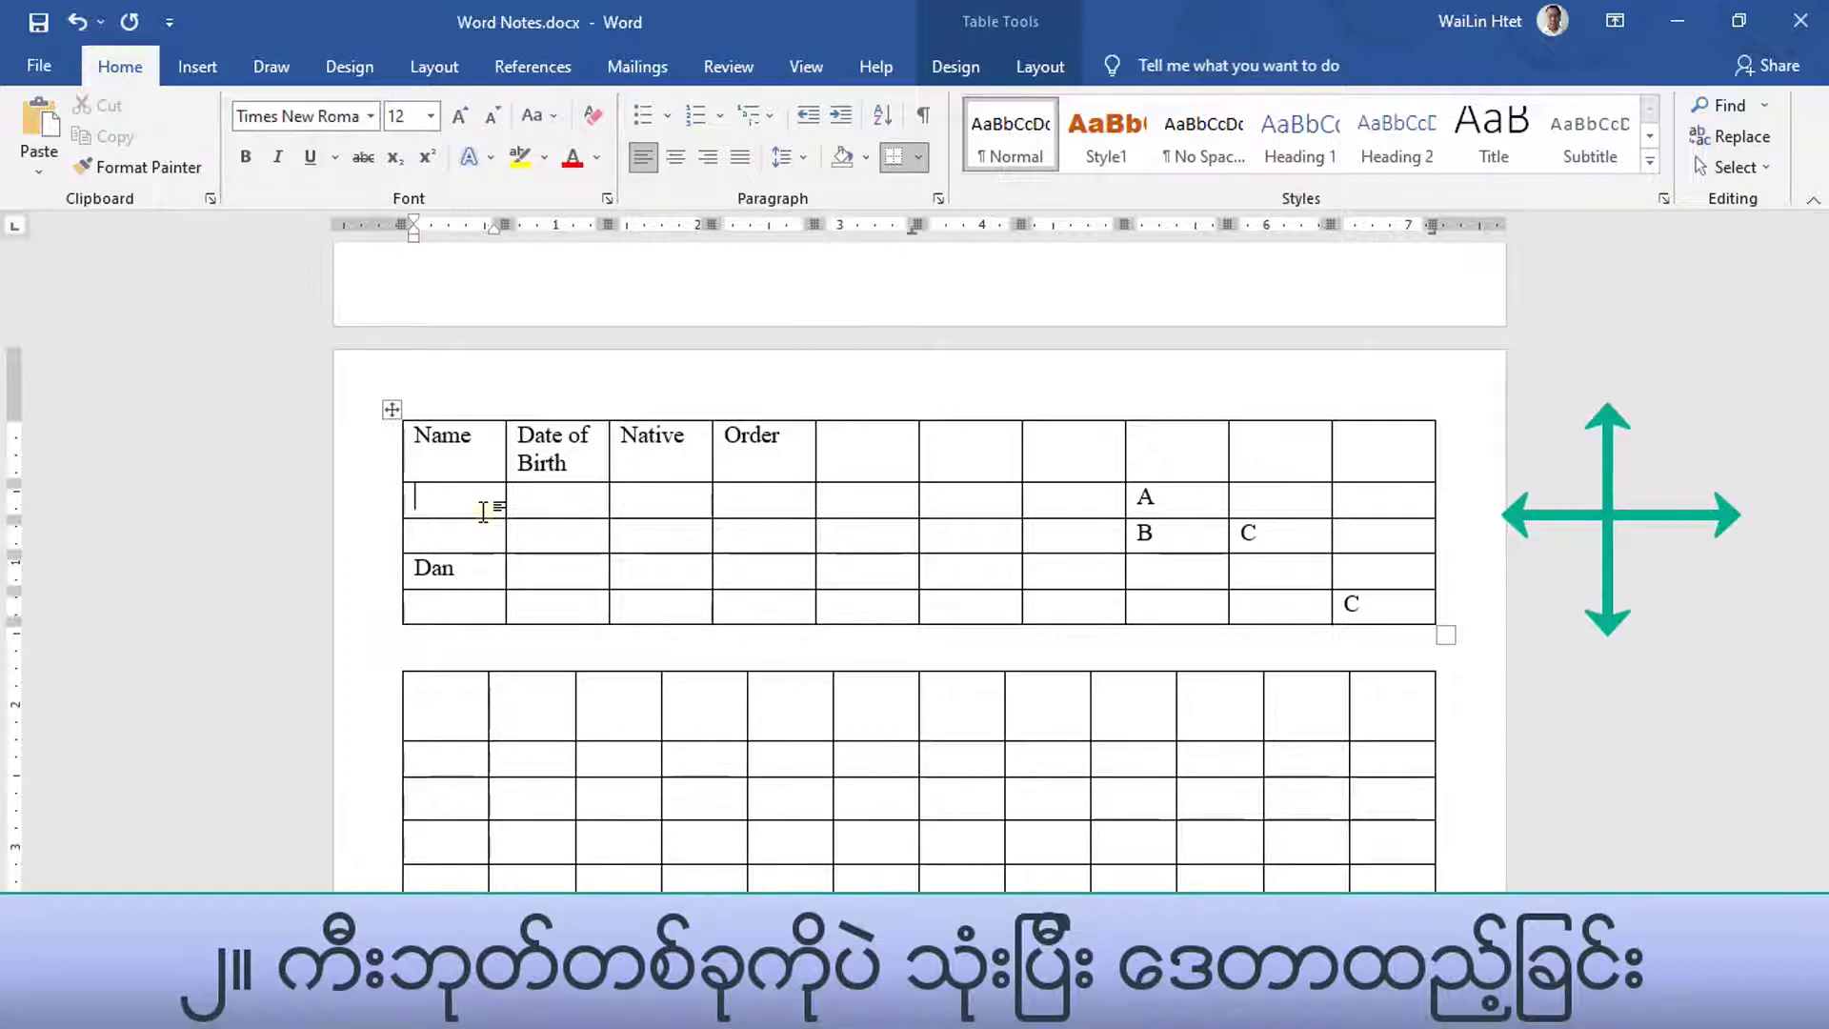
key("Down")
- Fill row 2 with a name, birth date 20.8.1995, native US and order 1
key("Tab")
key("Tab")
key("Tab")
key("Tab")
key("Up")
key("shift+Tab")
key("shift+Tab")
key("shift+Tab")
key("shift+Tab")
type("Luwi")
type("s")
key("Tab")
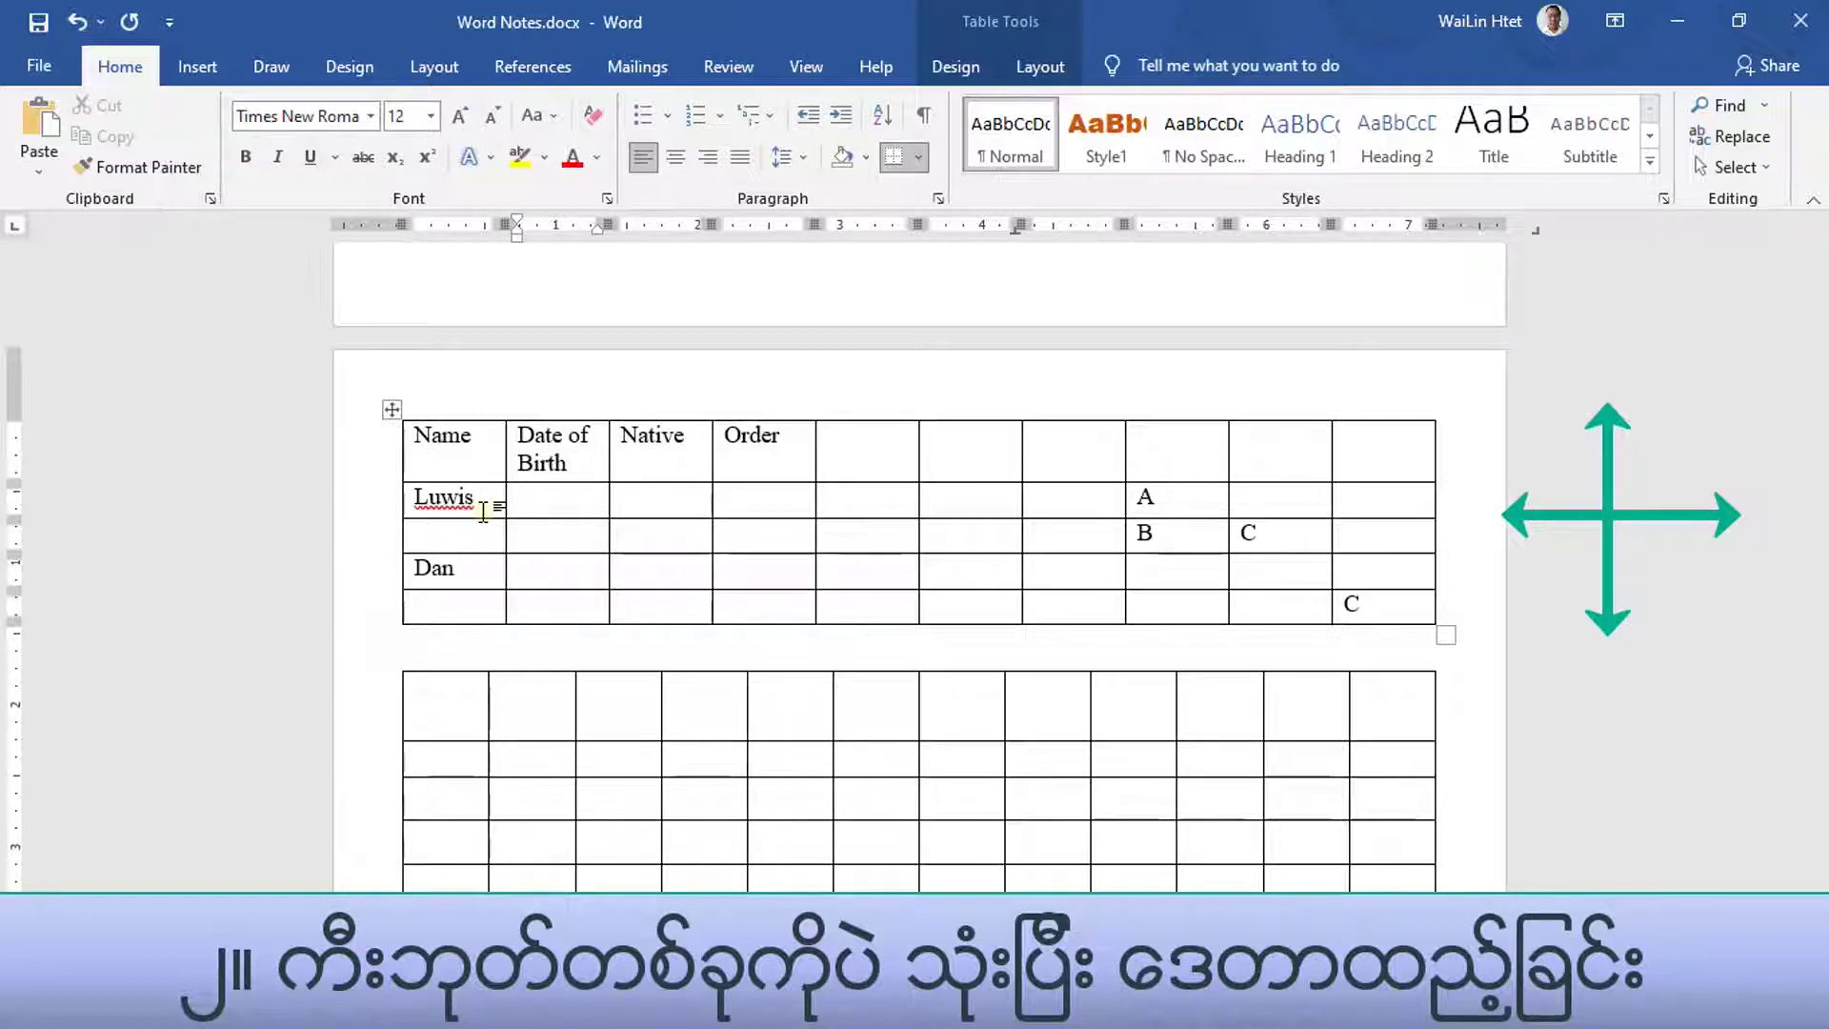
type("20.")
type("8.")
type("1995")
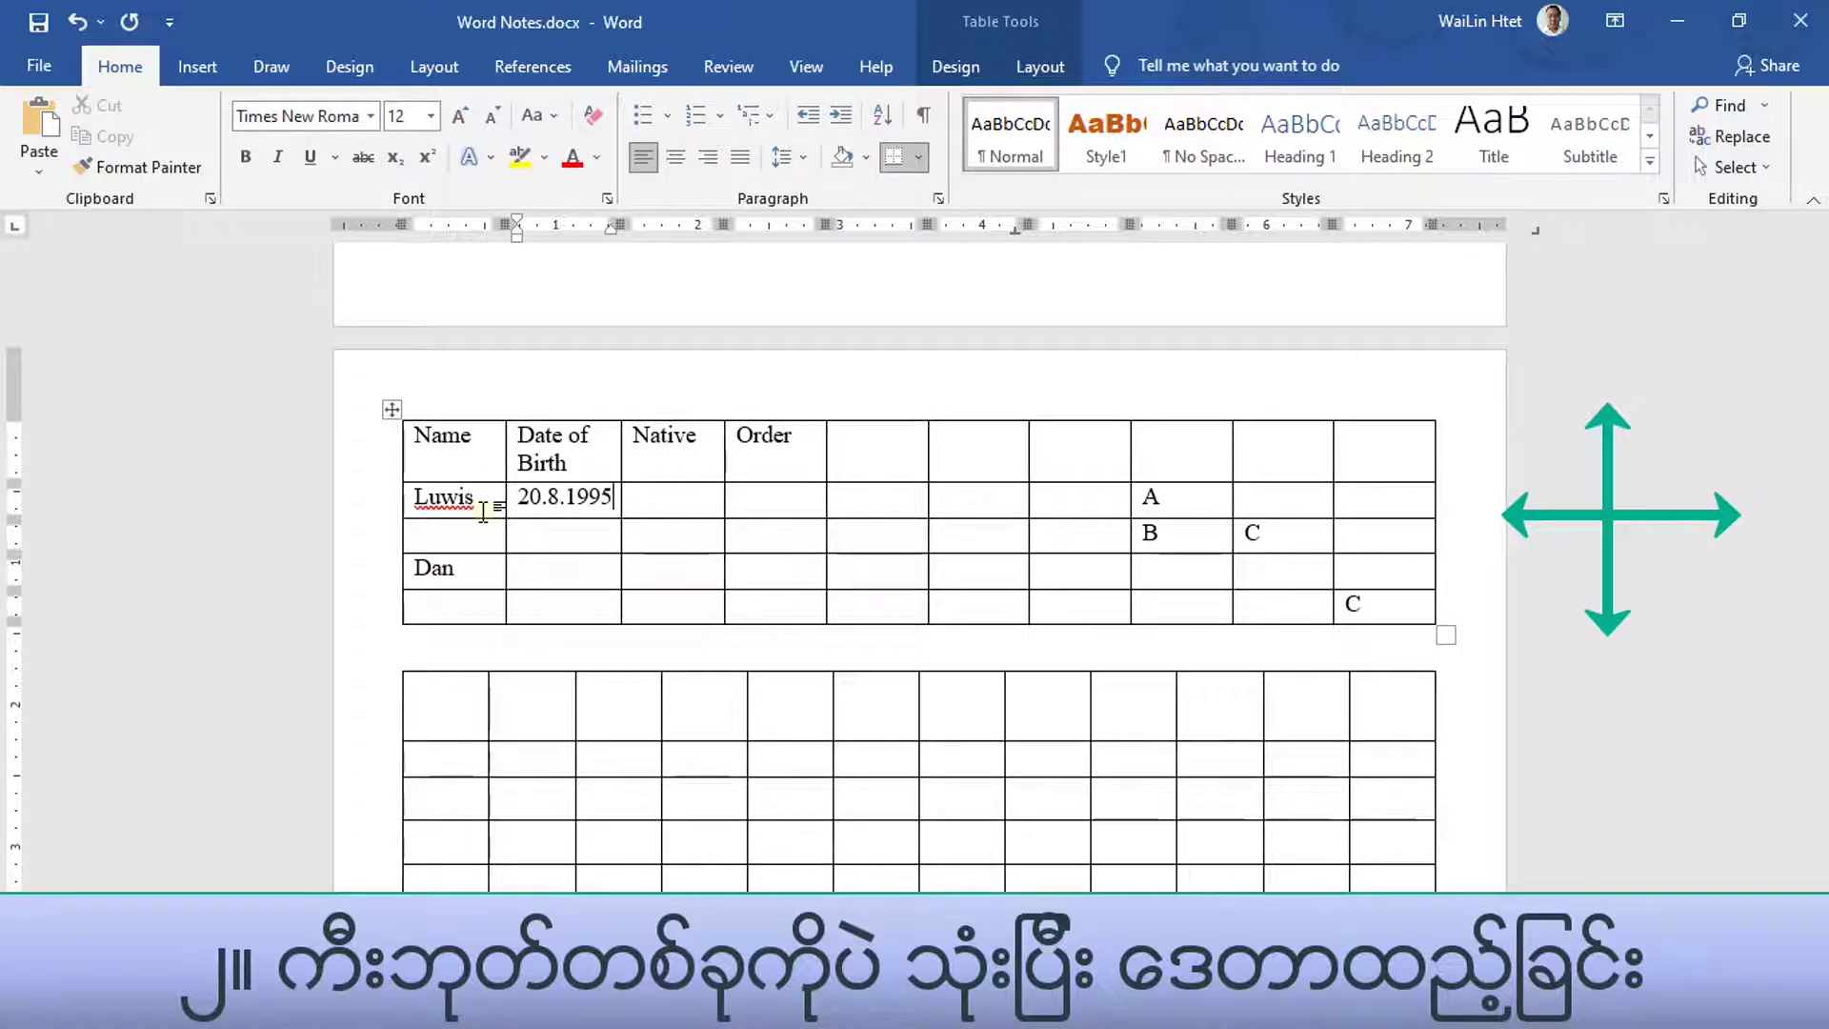
key("Tab")
type("US")
key("Tab")
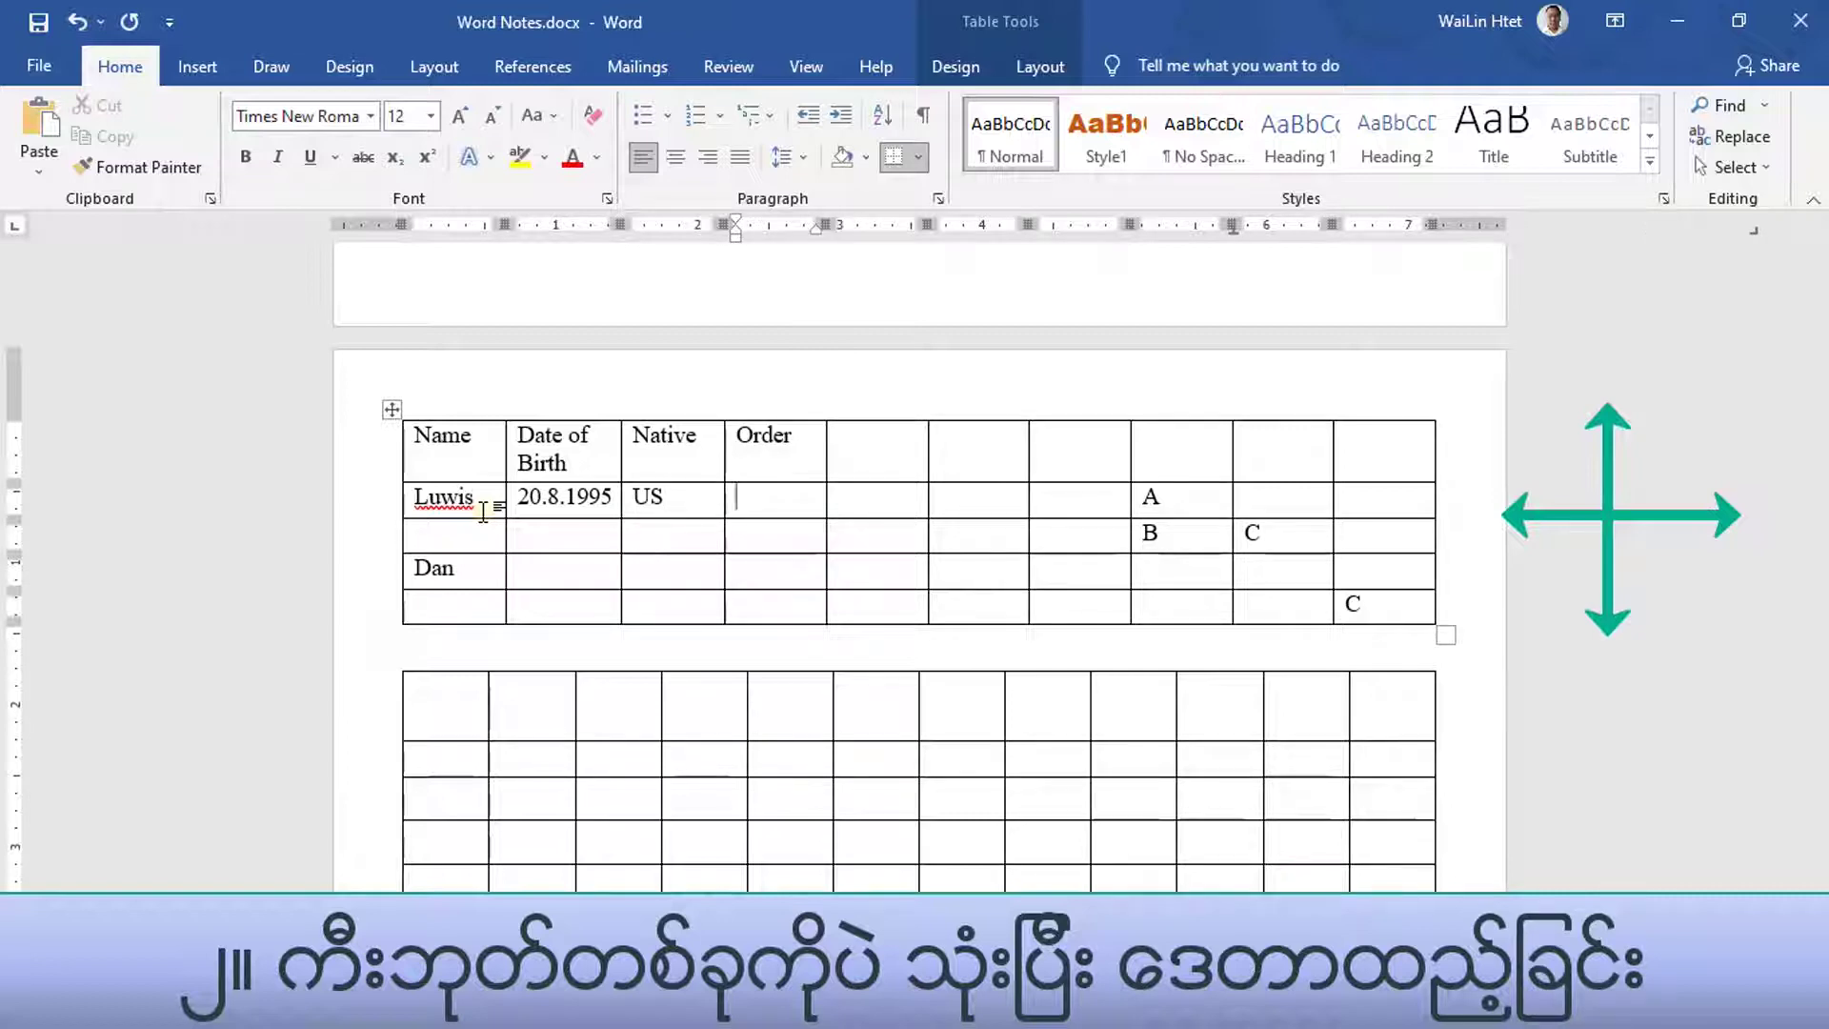
type("1")
- Enter 2 in the next row's Order cell and Thai and Taiwan under Native
key("Down")
type("2")
key("Left")
type("Thai")
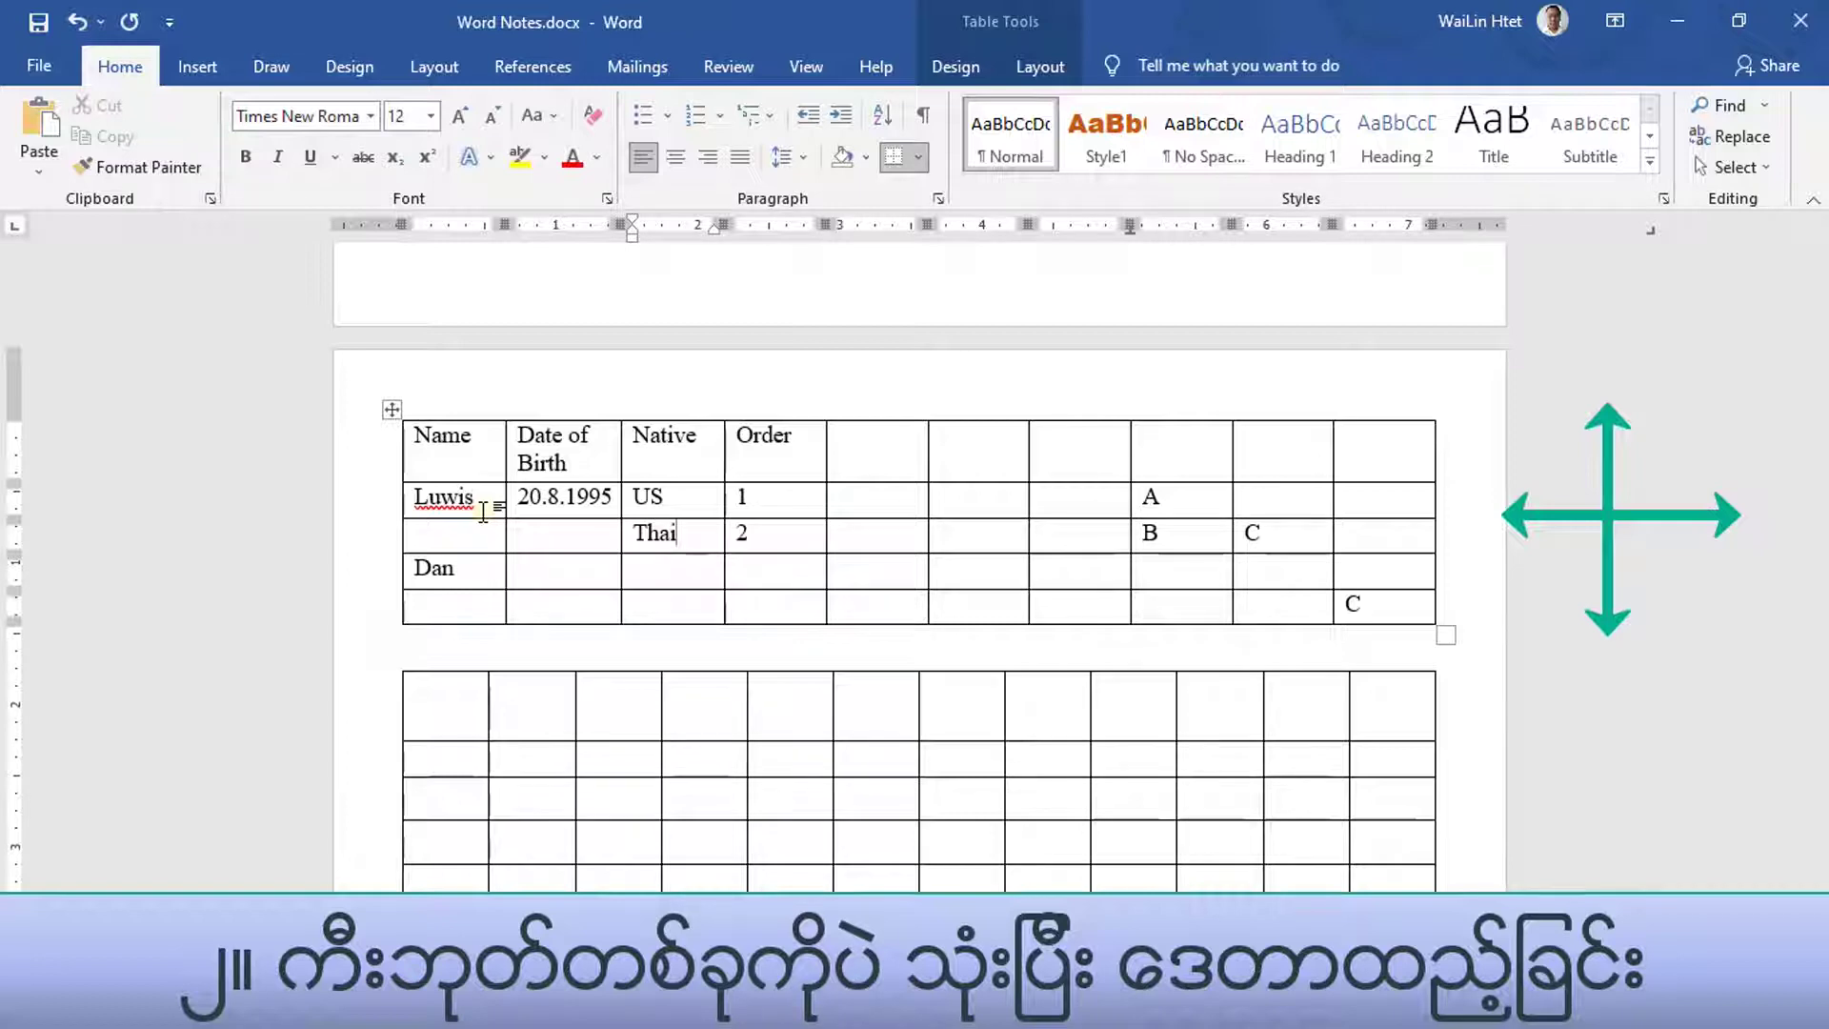
type("T")
type("ai")
type("wan")
- Add the third-row name with birth date 25.7.1994, and 24.7.1990 in the fourth row
key("Left")
key("Left")
key("Left")
key("Left")
key("Left")
key("Left")
key("Left")
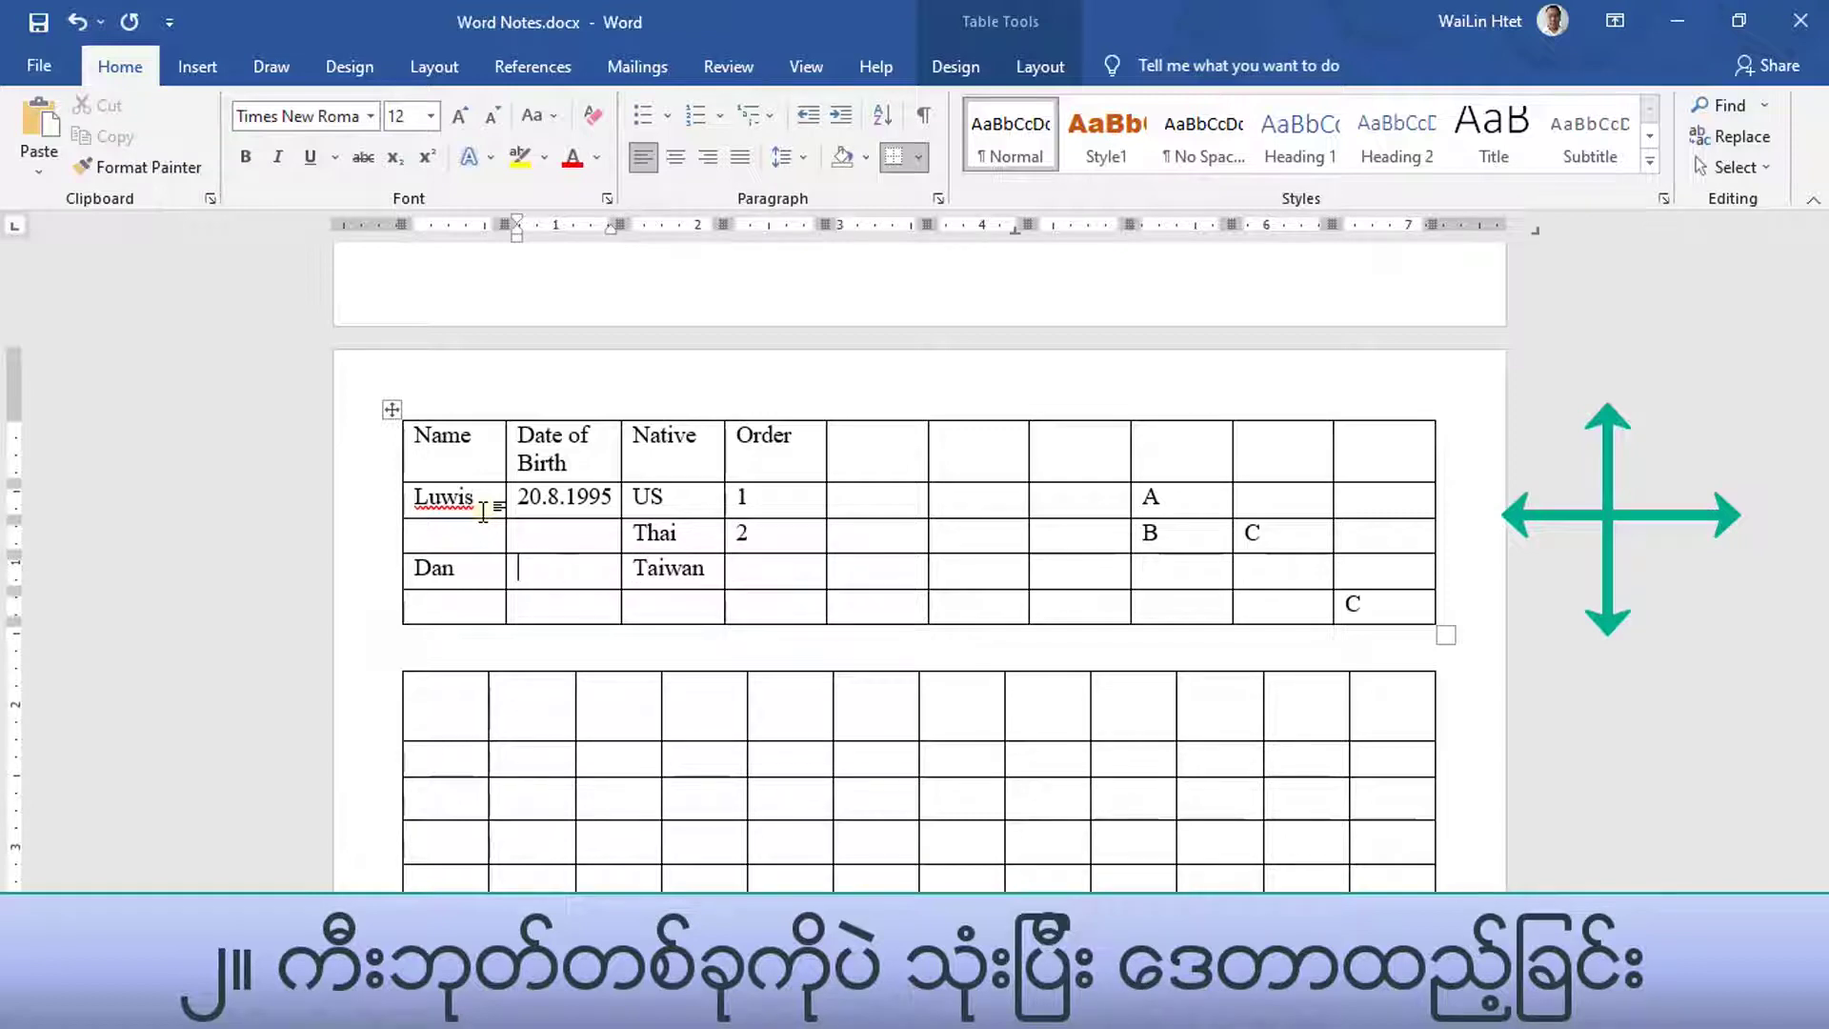
key("Left")
key("Up")
type("L")
type("orain")
key("Tab")
type("25")
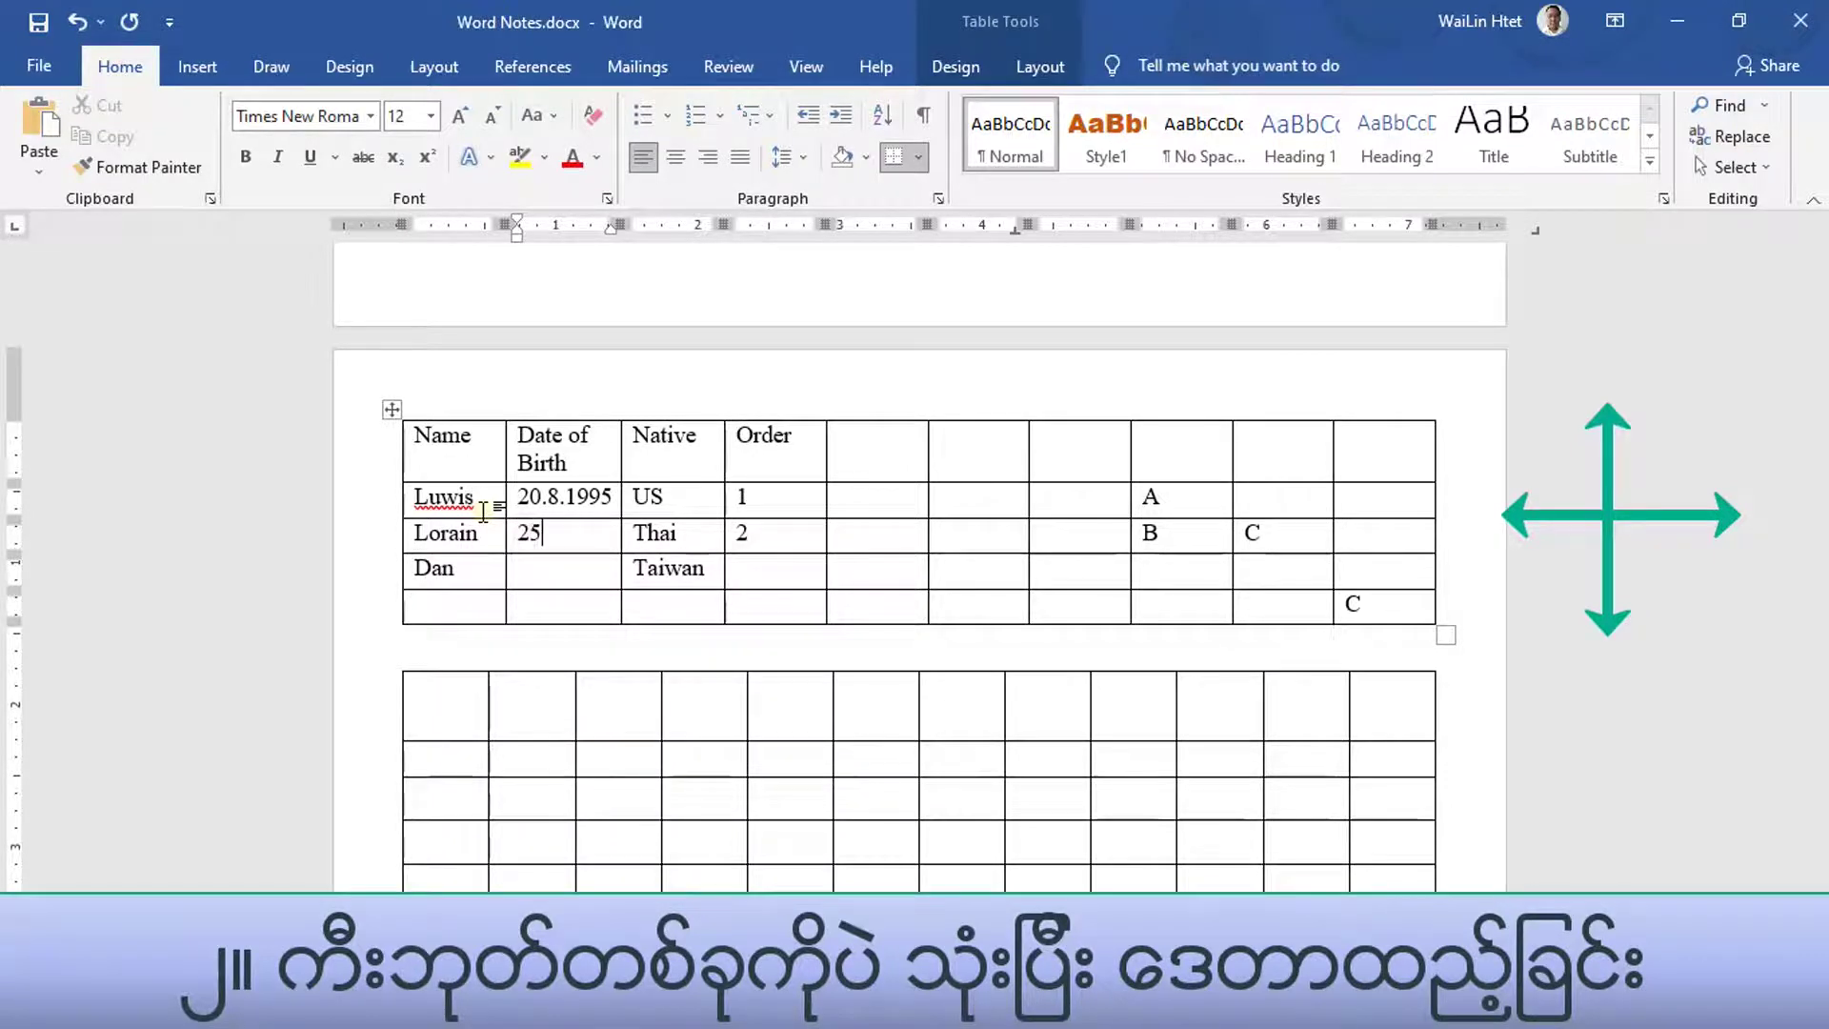
type(".7")
type(".1994")
key("Down")
type("2")
type("4.7")
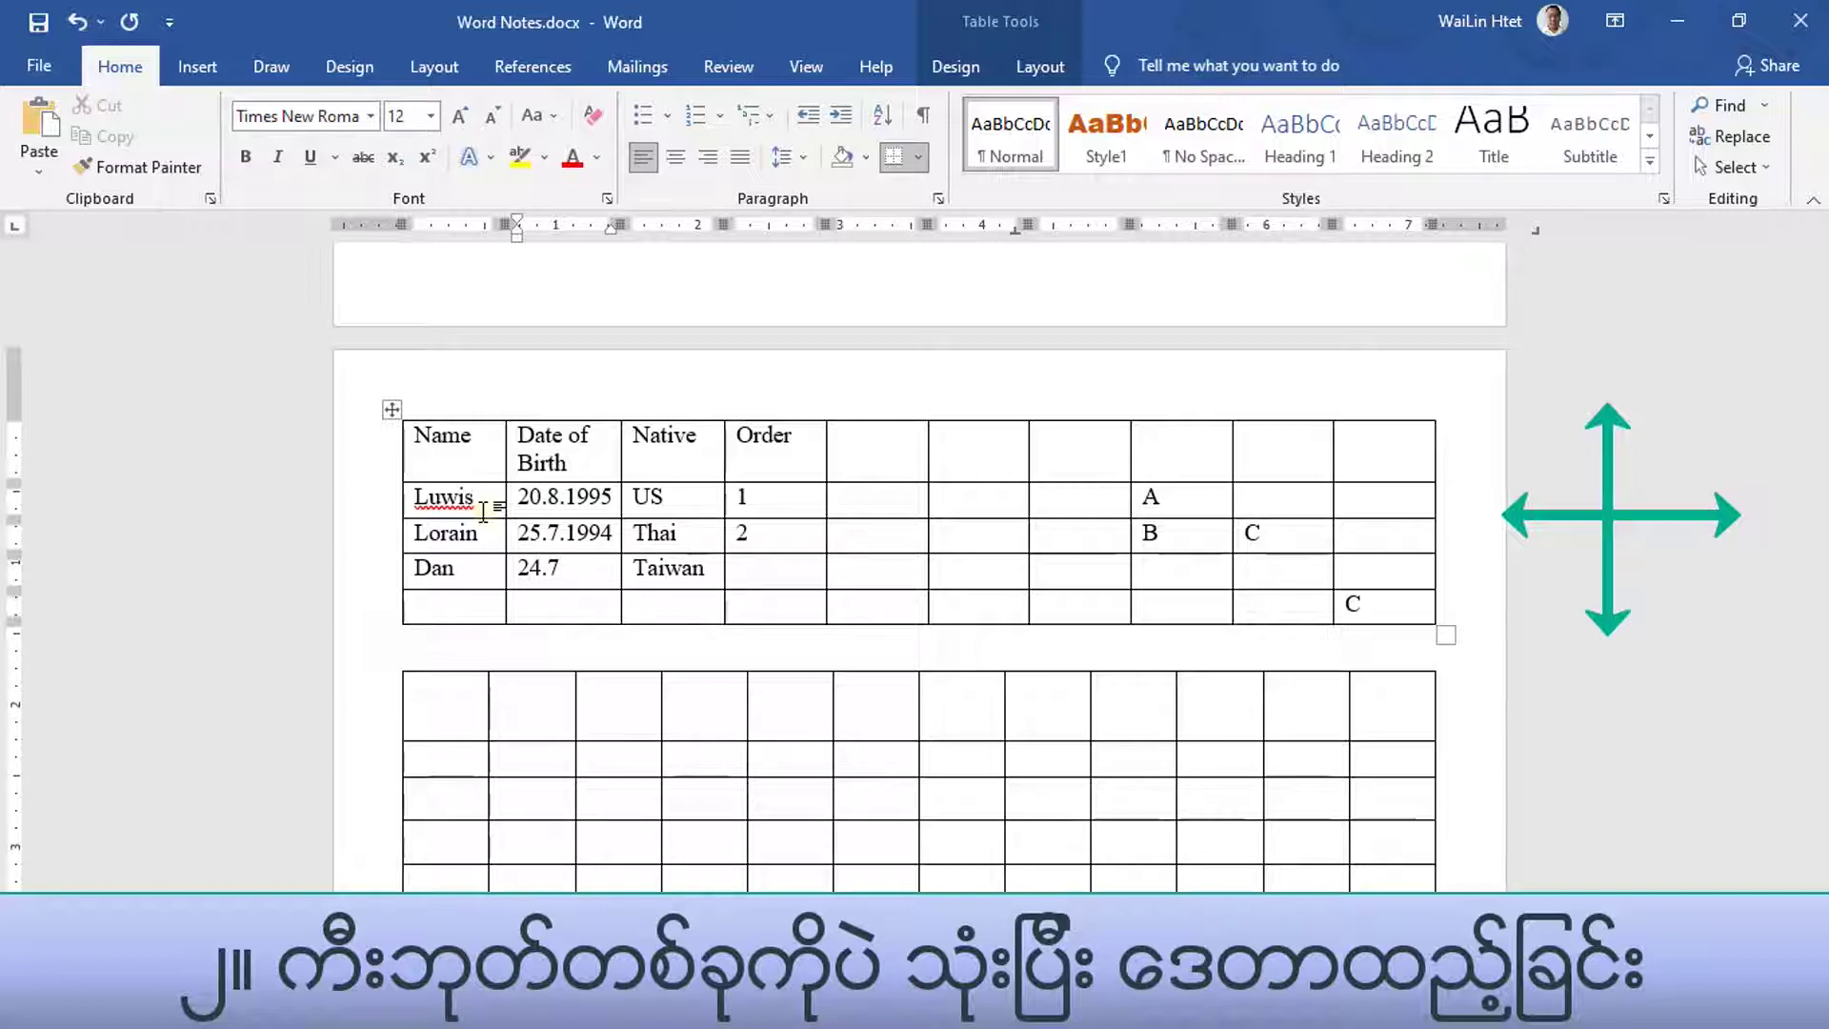
type(".1990")
- Start the last row with a name and 24, then leave the table below
key("Left")
key("Left")
key("Left")
key("Left")
key("Left")
key("Left")
key("Left")
key("Down")
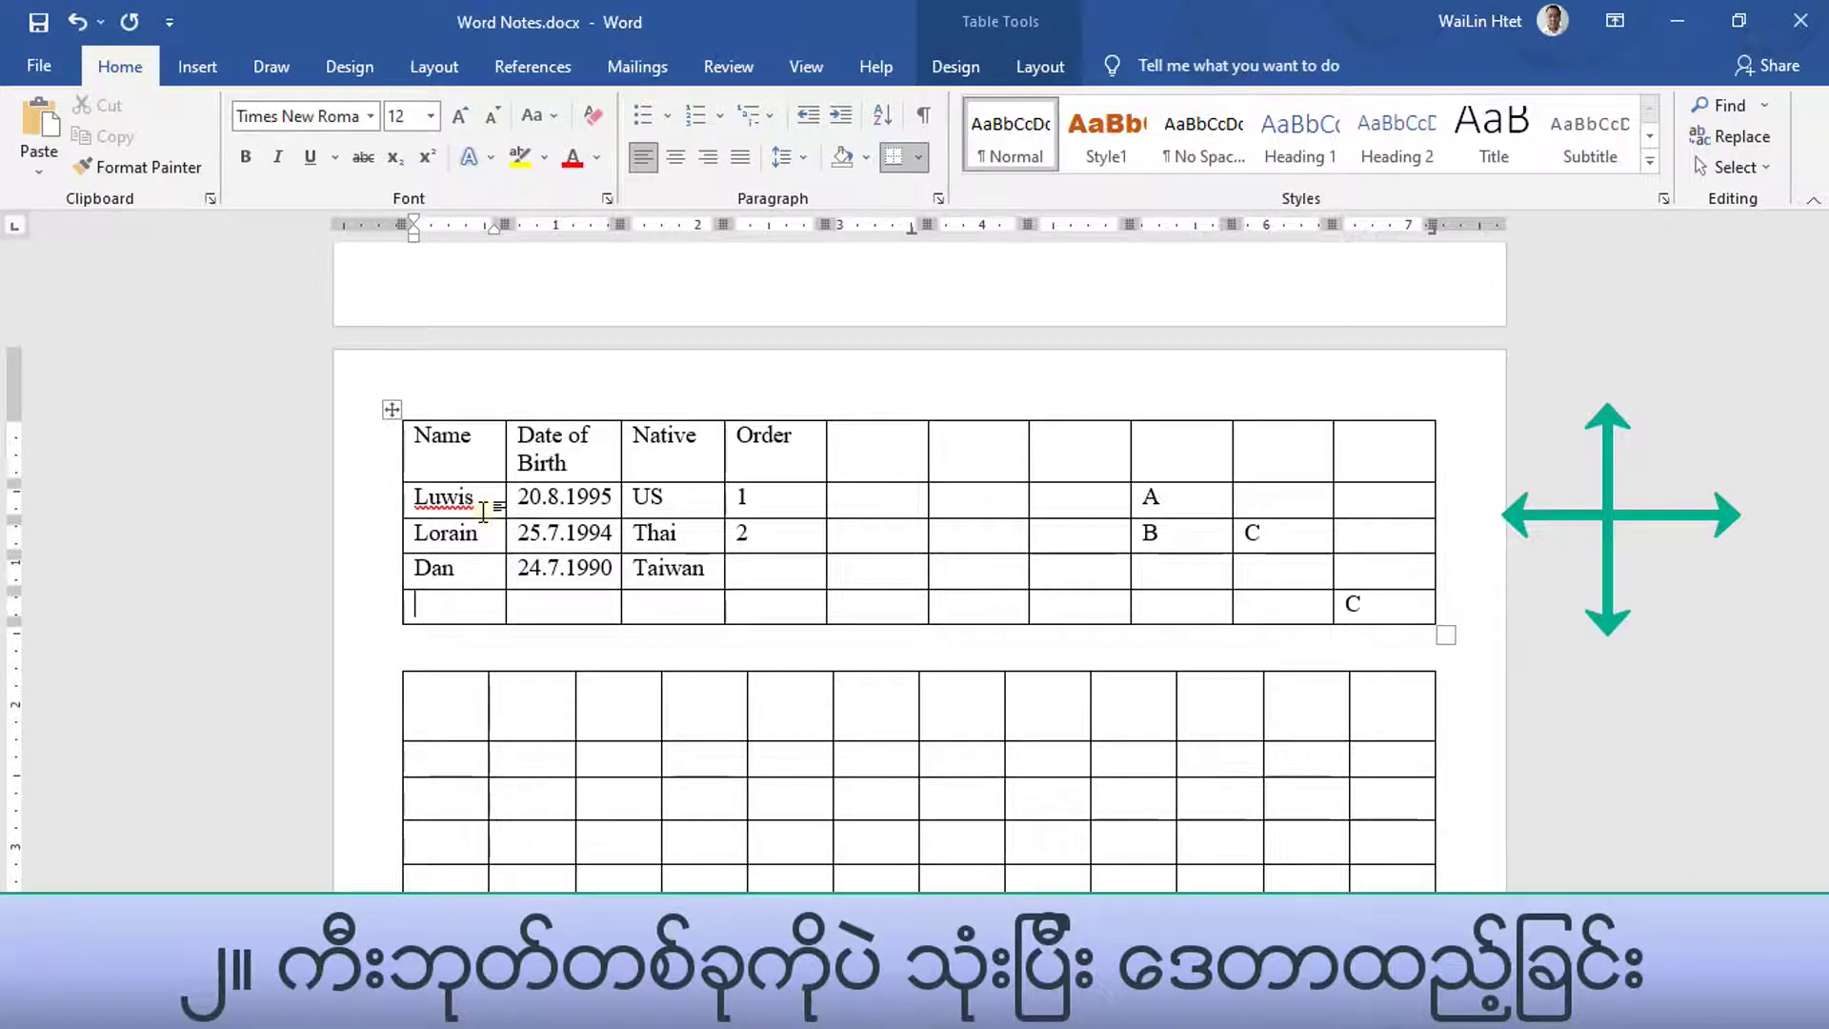
type("Dan")
key("Tab")
type("24")
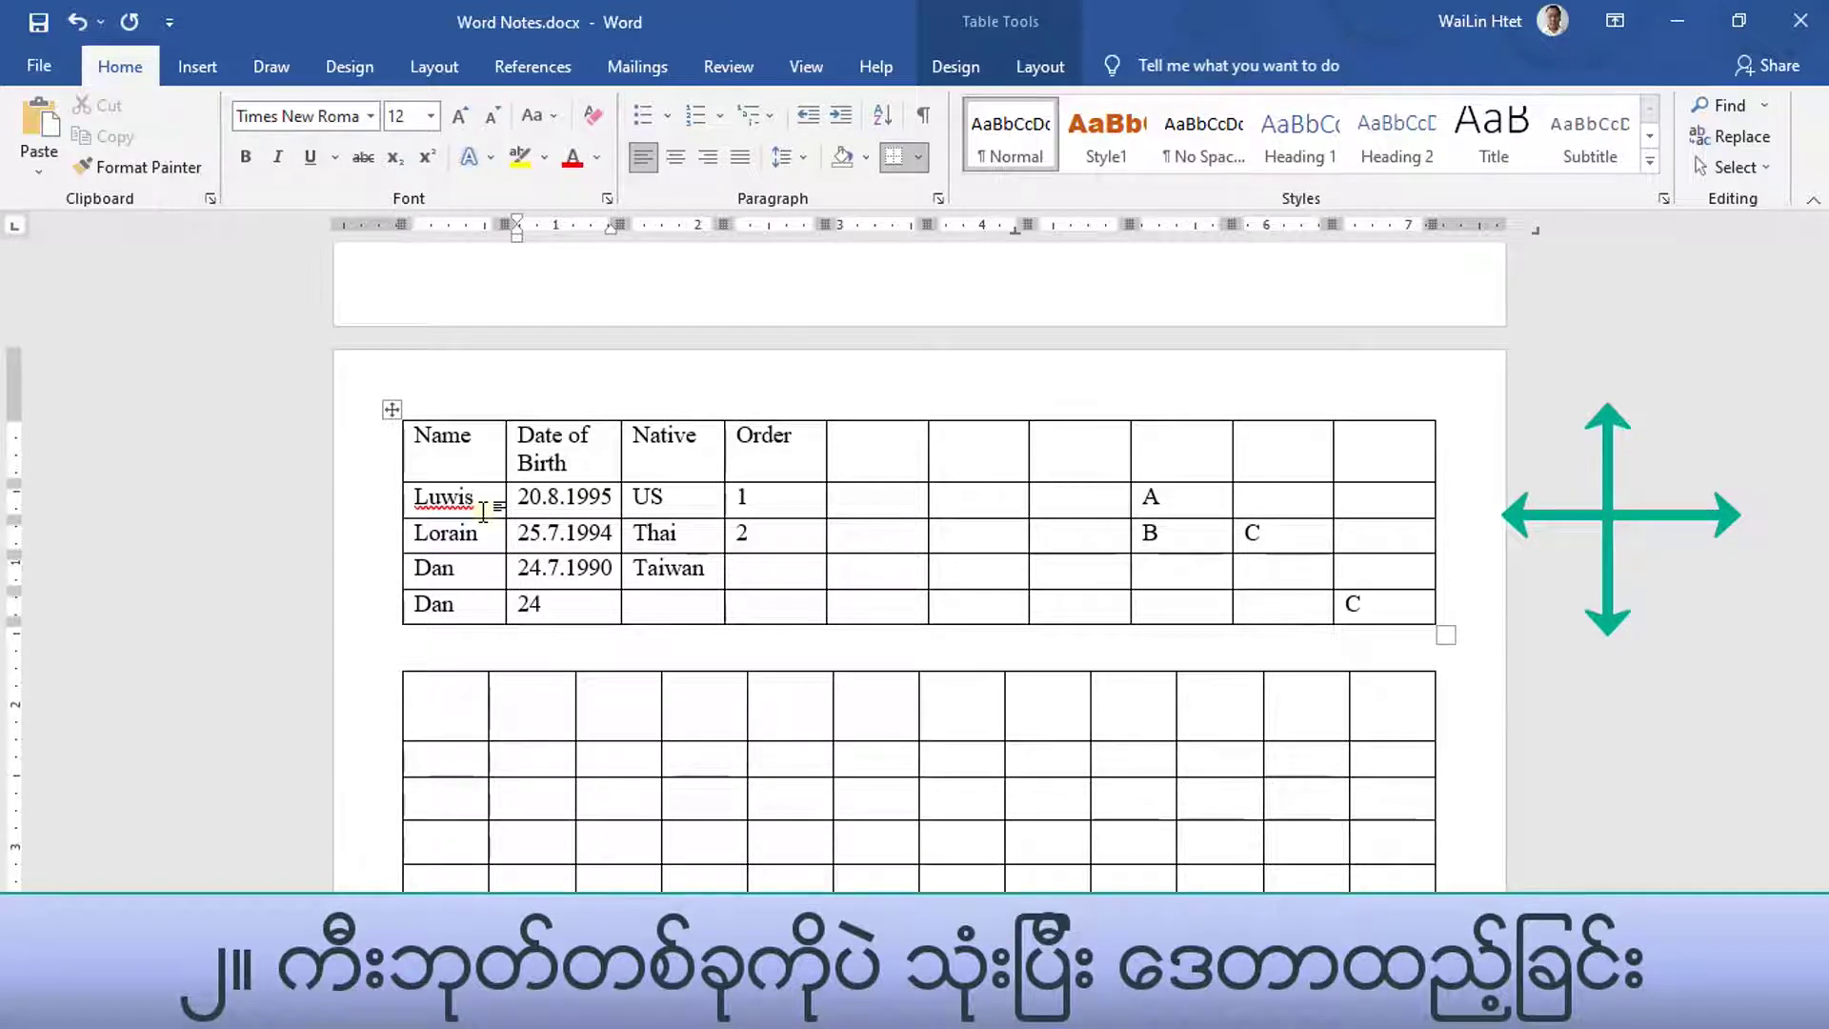
key("Tab")
key("Down")
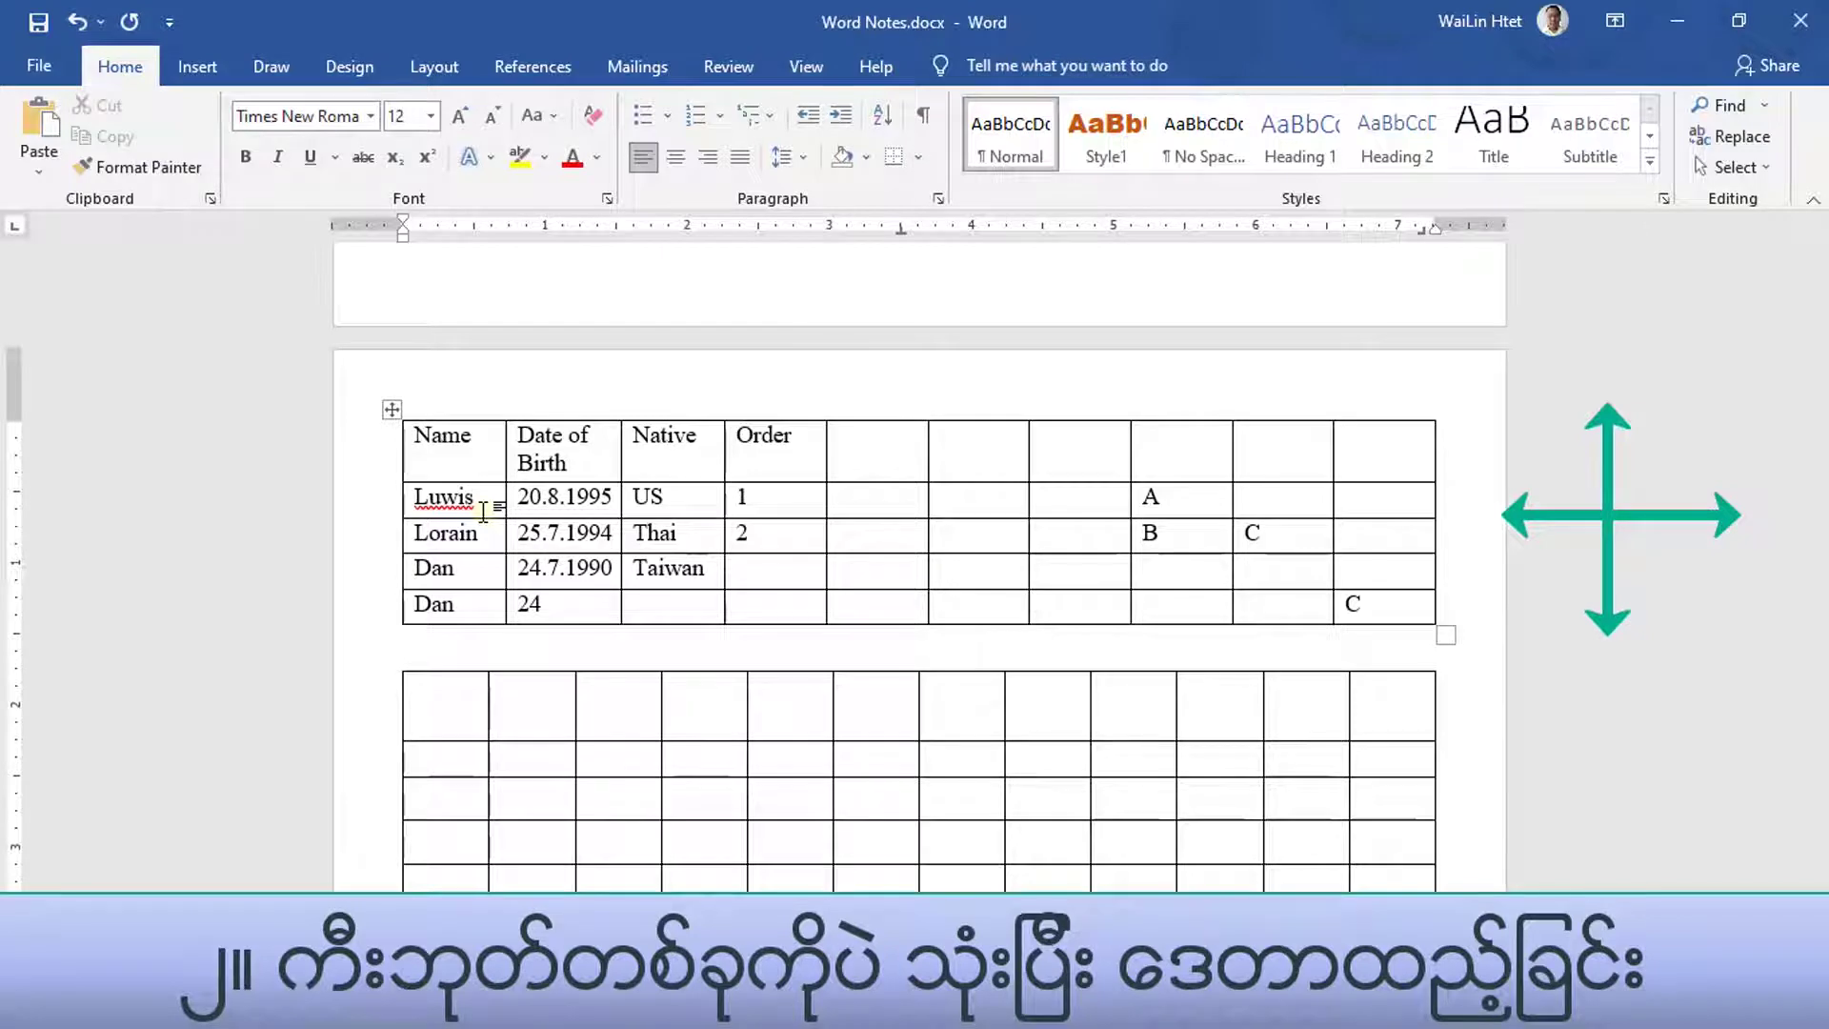
- Enter 3 in the Order cell of the Taiwan row
key("Up")
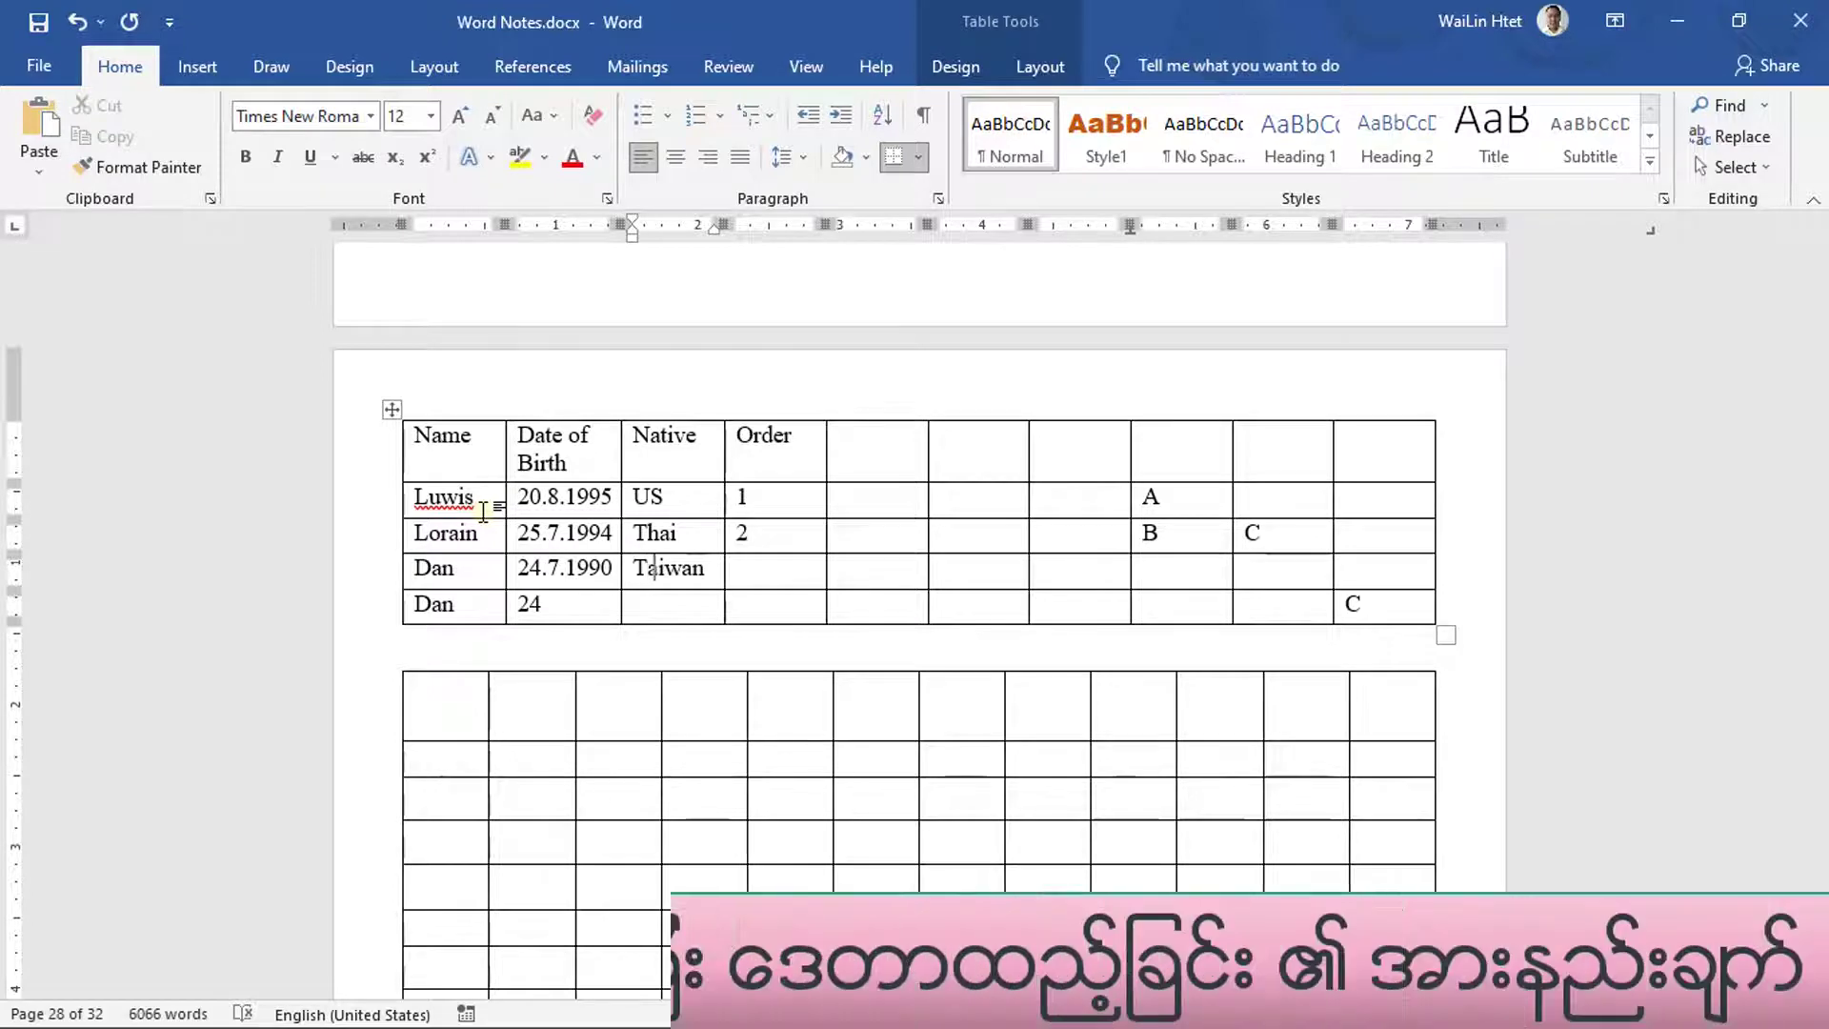
key("Tab")
type("3")
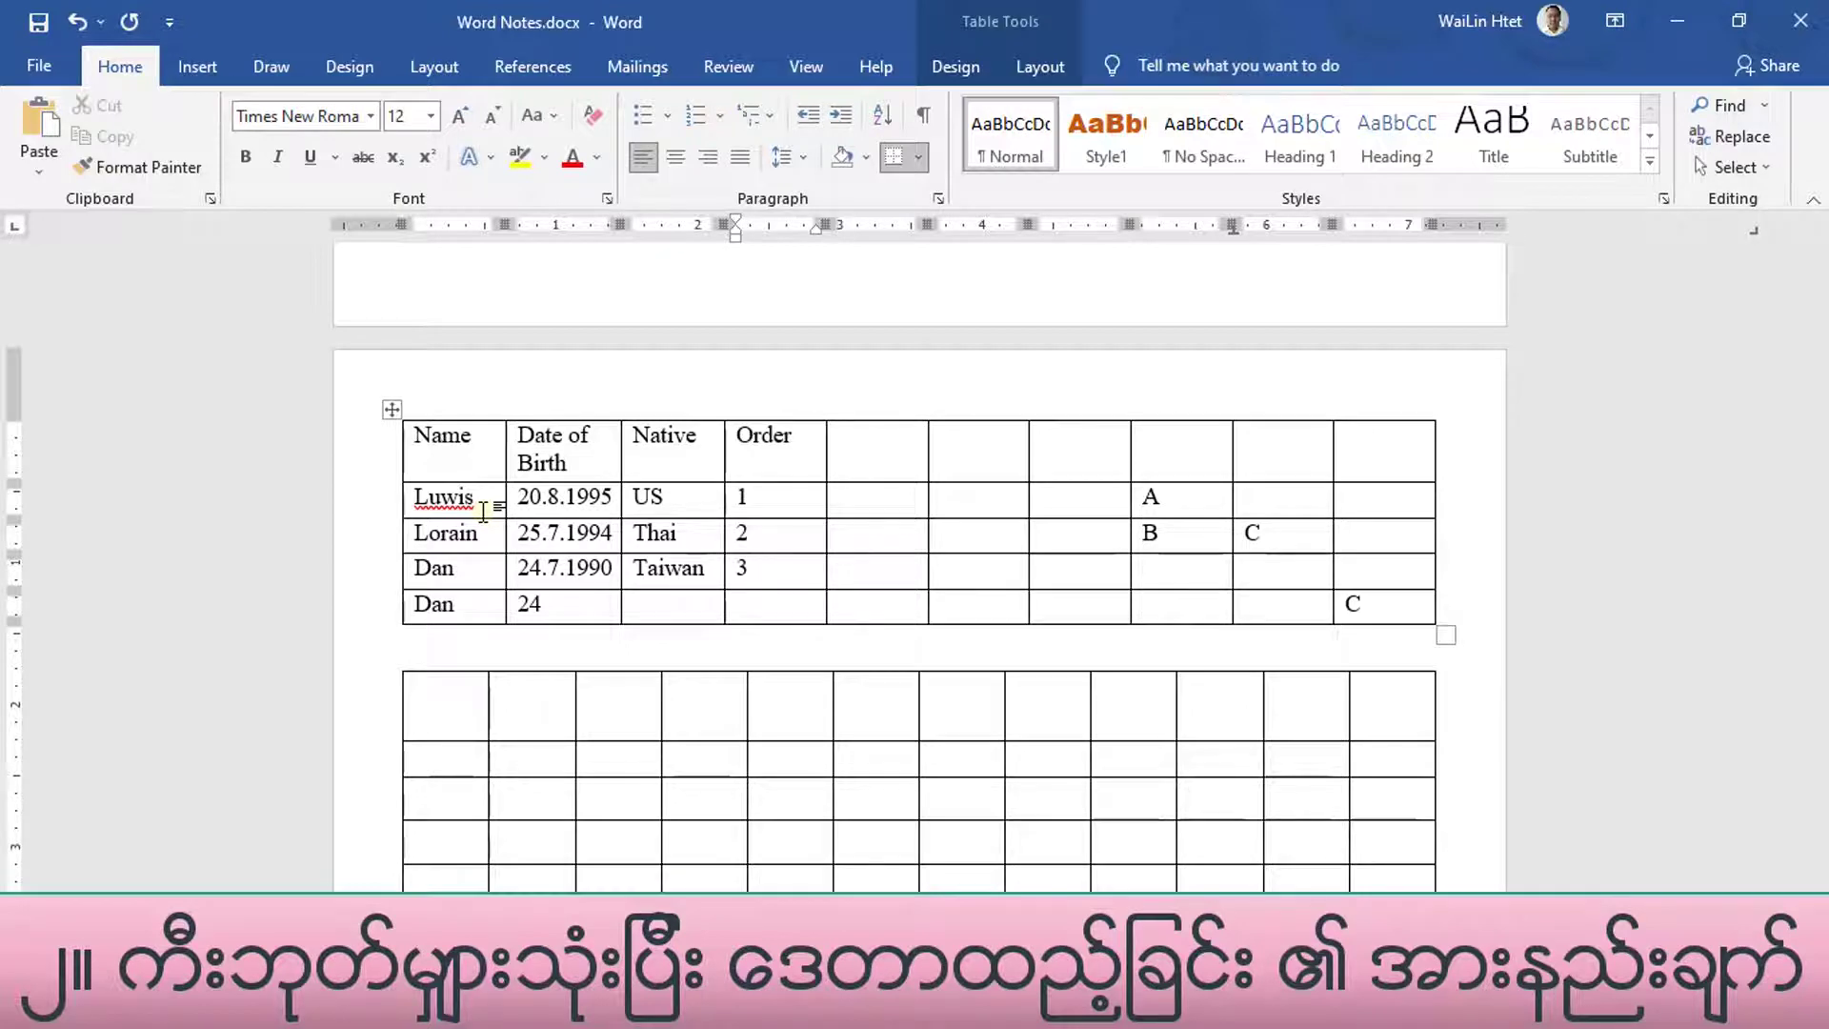
- Practise moving the cursor through the birth dates, names and Taiwan entry with arrow keys
key("Left")
key("Left")
key("Left")
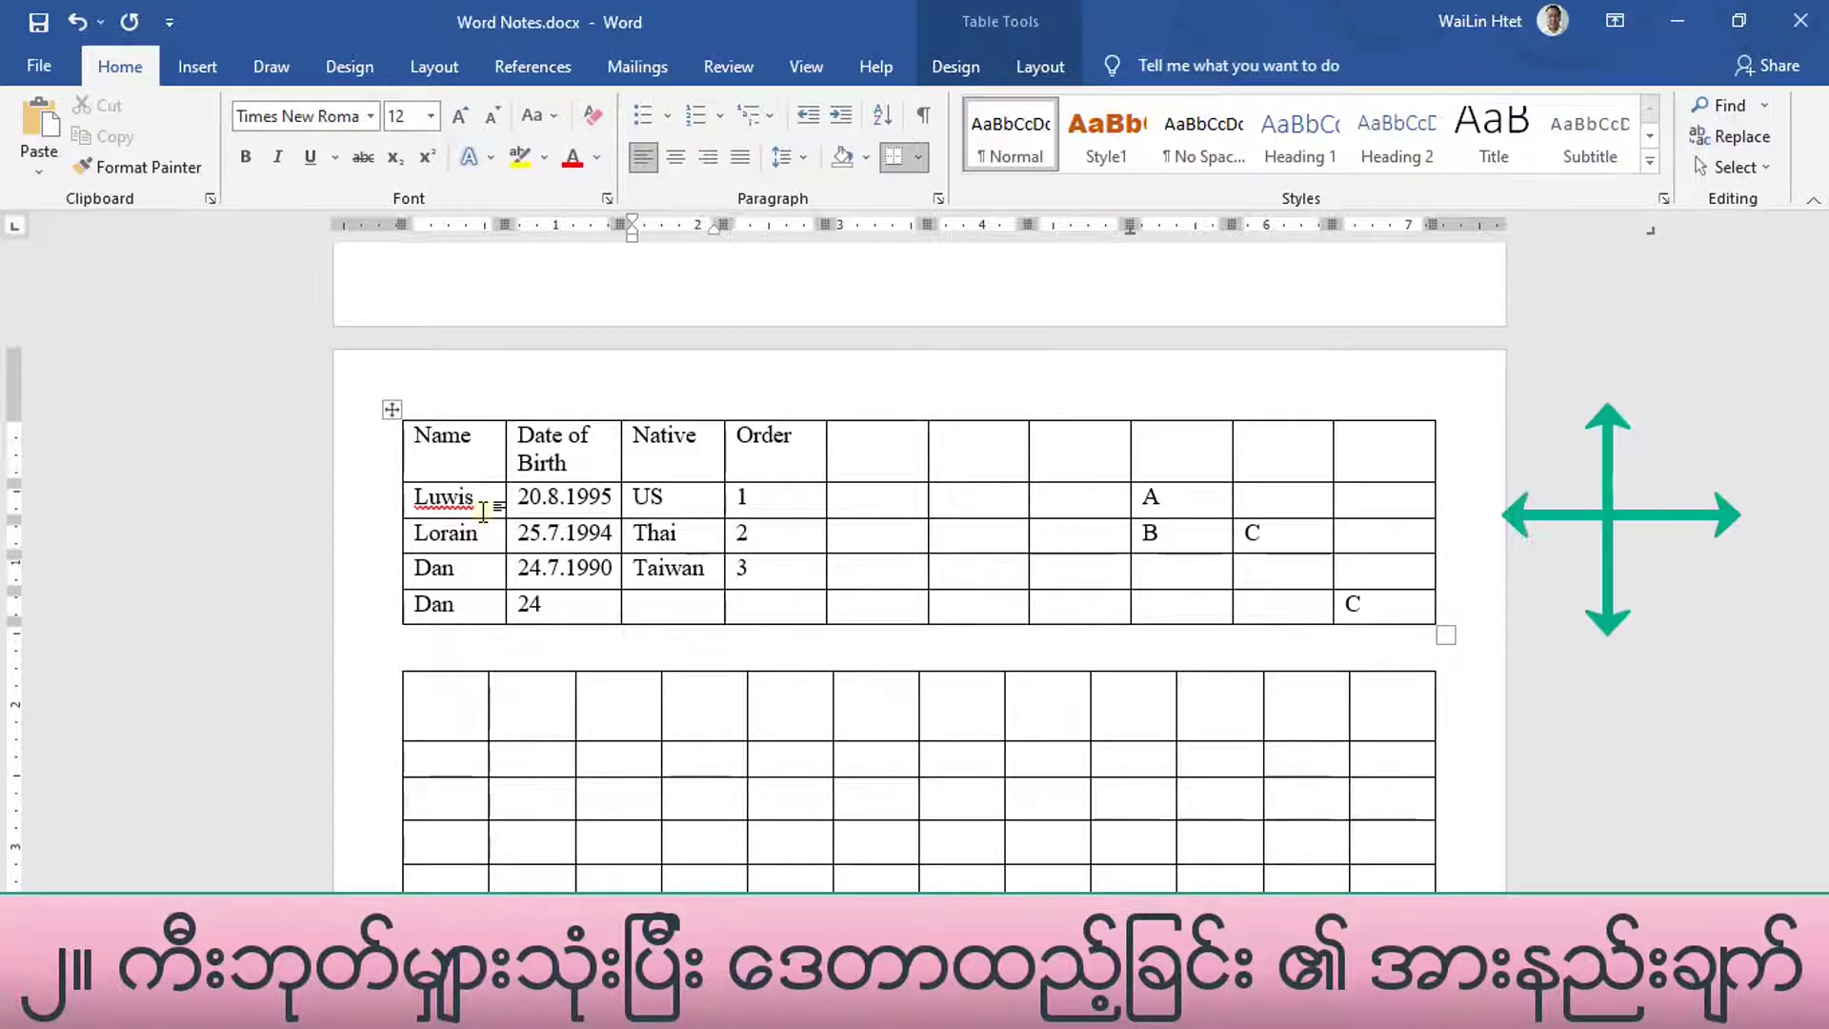
key("Left")
key("Left")
key("Left")
key("Left")
key("Left")
key("Left")
key("Left")
key("Left")
key("Left")
key("Left")
key("Left")
key("Left")
key("Left")
key("Left")
key("Left")
key("Left")
key("Left")
key("Left")
key("Left")
key("Left")
key("Left")
key("Right")
key("Right")
key("Right")
key("Right")
key("Right")
key("Right")
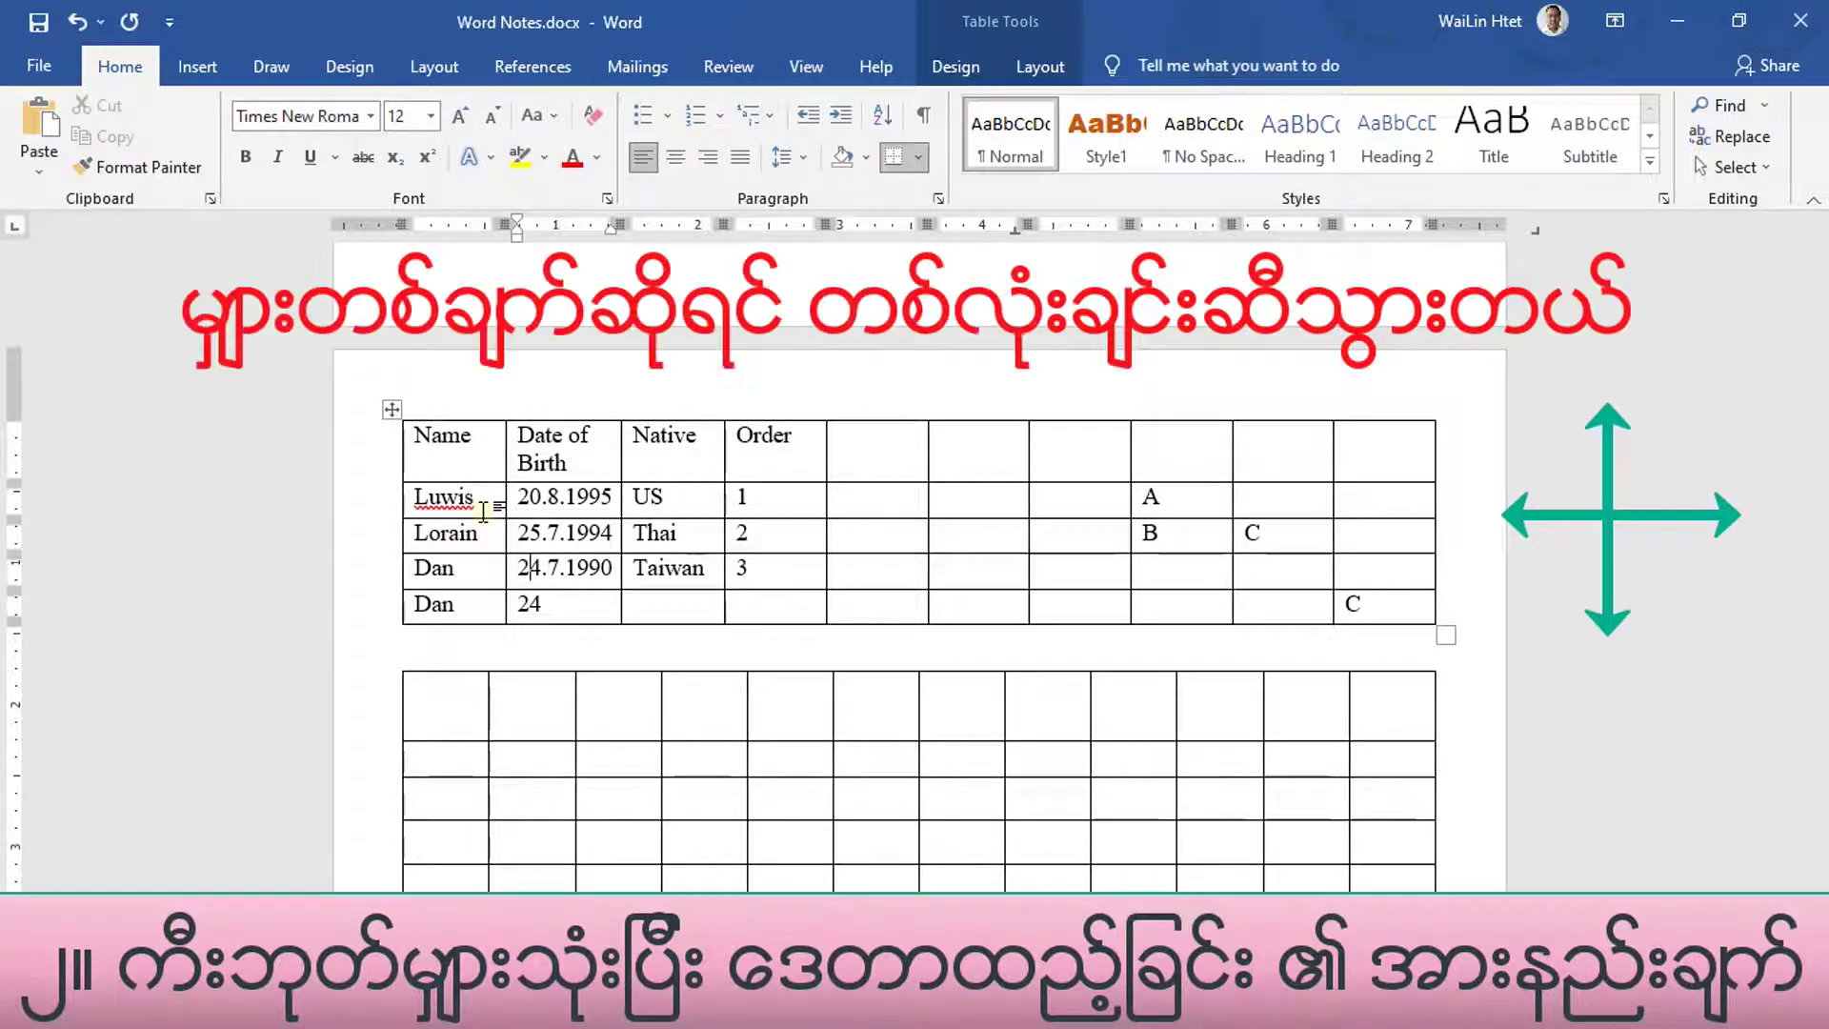
key("Left")
key("Left")
key("Left")
key("Right")
key("Right")
key("Right")
key("Right")
key("Right")
key("Right")
key("Right")
key("Right")
key("Right")
key("Right")
key("Right")
key("Right")
key("Right")
key("Right")
key("Right")
key("Right")
key("Right")
key("Right")
key("Right")
key("Left")
key("Left")
key("Left")
key("Left")
key("Left")
key("Left")
key("Left")
key("Left")
key("Left")
key("Left")
key("Left")
key("Left")
key("Left")
key("Left")
key("Left")
key("Left")
key("Left")
key("Left")
key("Right")
key("Up")
key("Left")
key("Left")
key("Left")
key("Left")
key("Left")
key("Down")
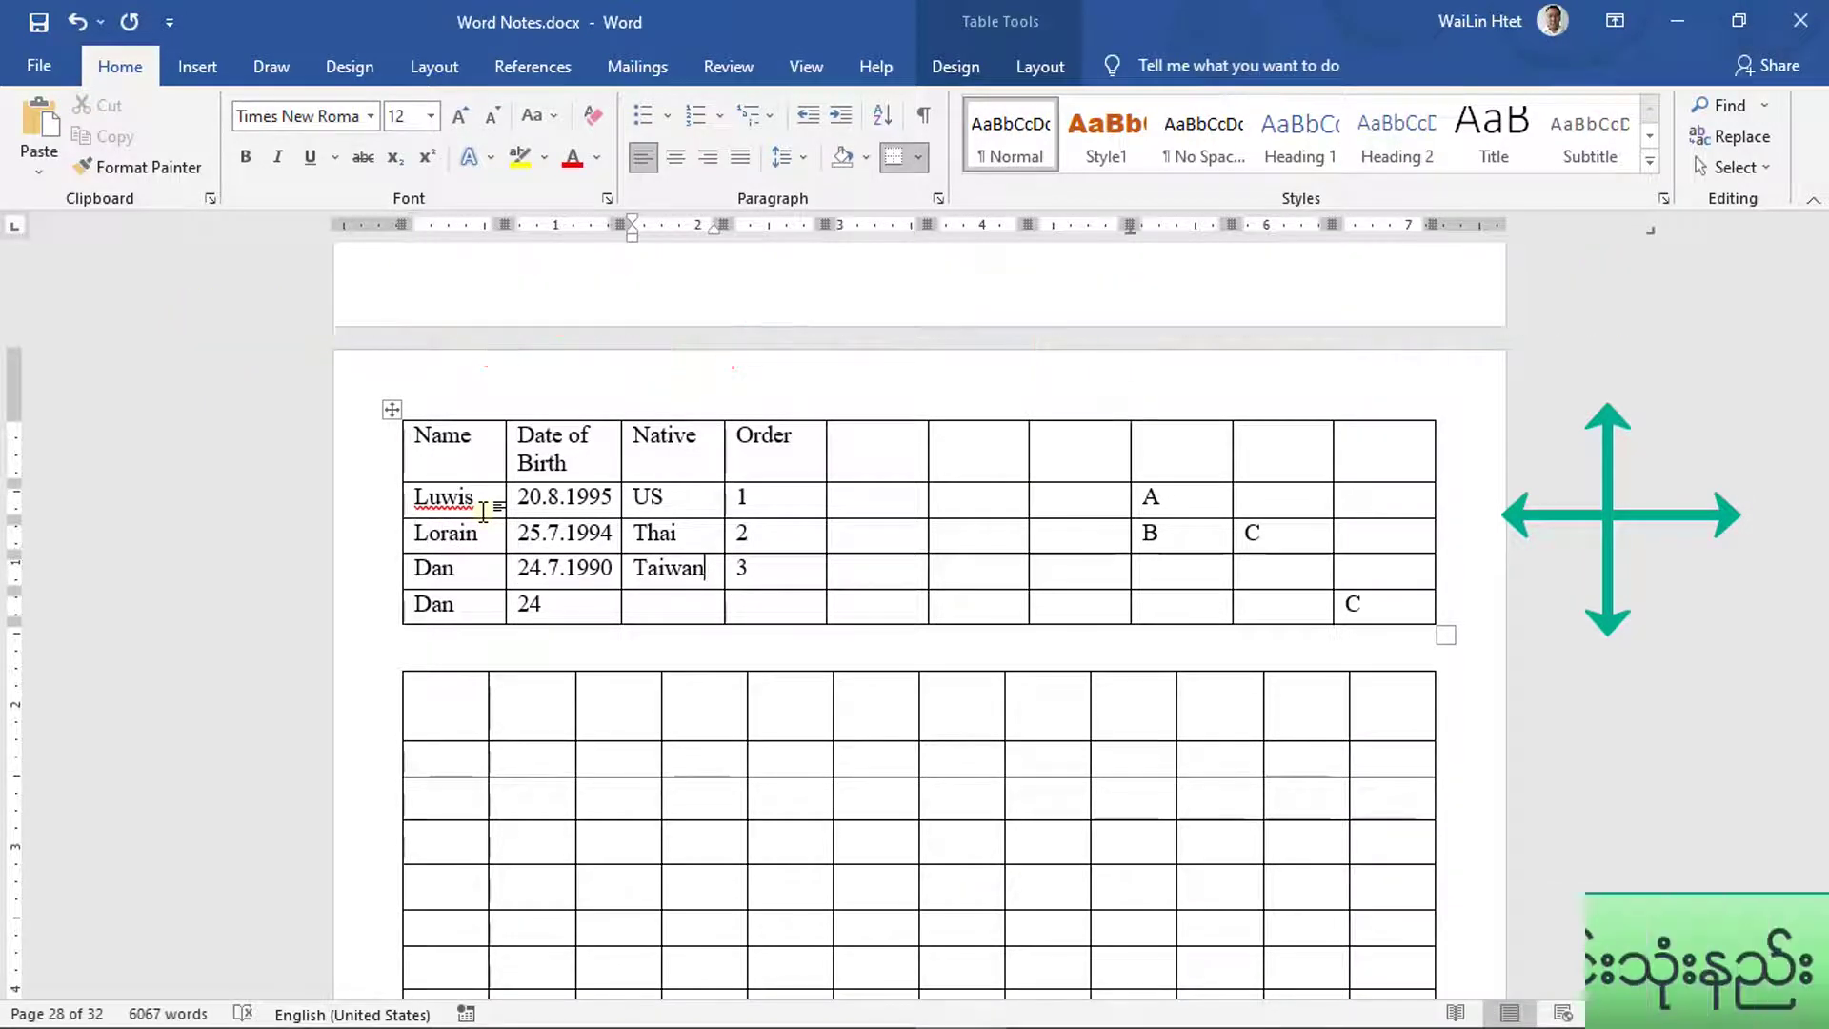
key("Right")
key("Right")
key("Right")
key("Left")
key("Left")
key("Left")
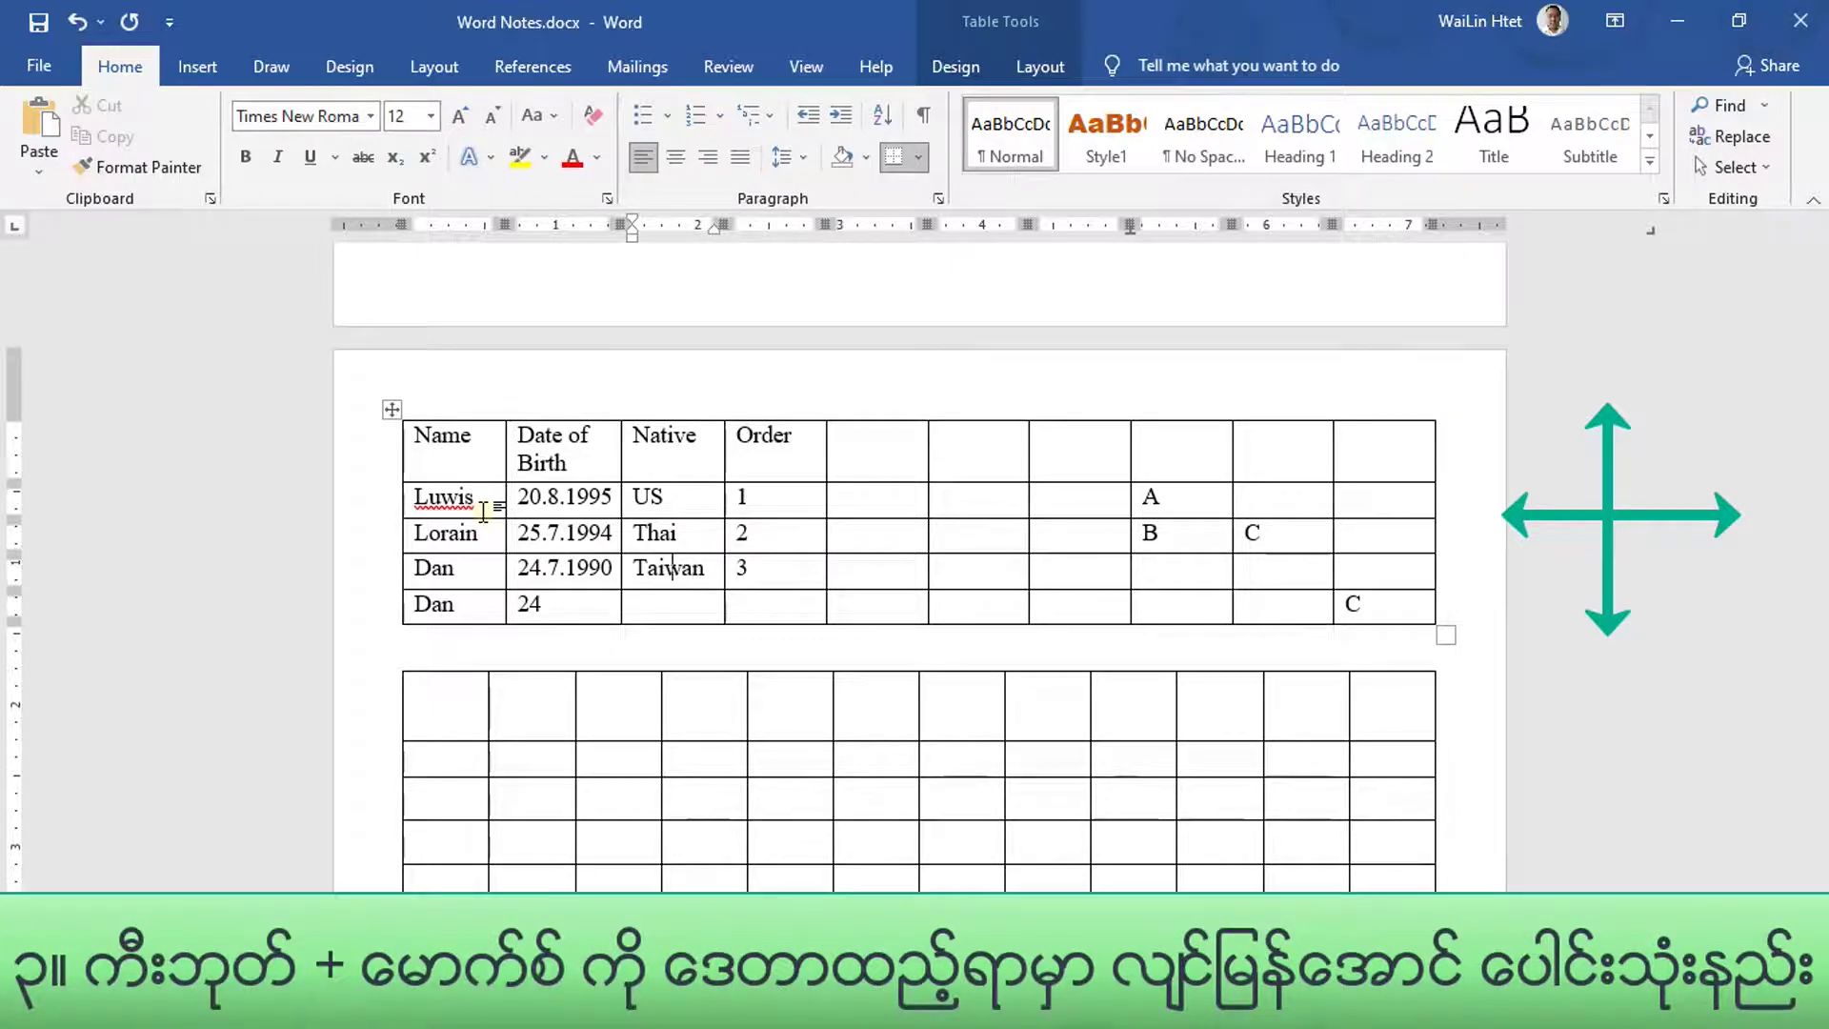
key("Left")
key("Left")
key("Left")
- Replace the second-row birth date 20.8.1995 with 21.8.2020
key("Left")
key("Left")
key("Left")
key("Up")
key("Right")
key("Right")
key("Right")
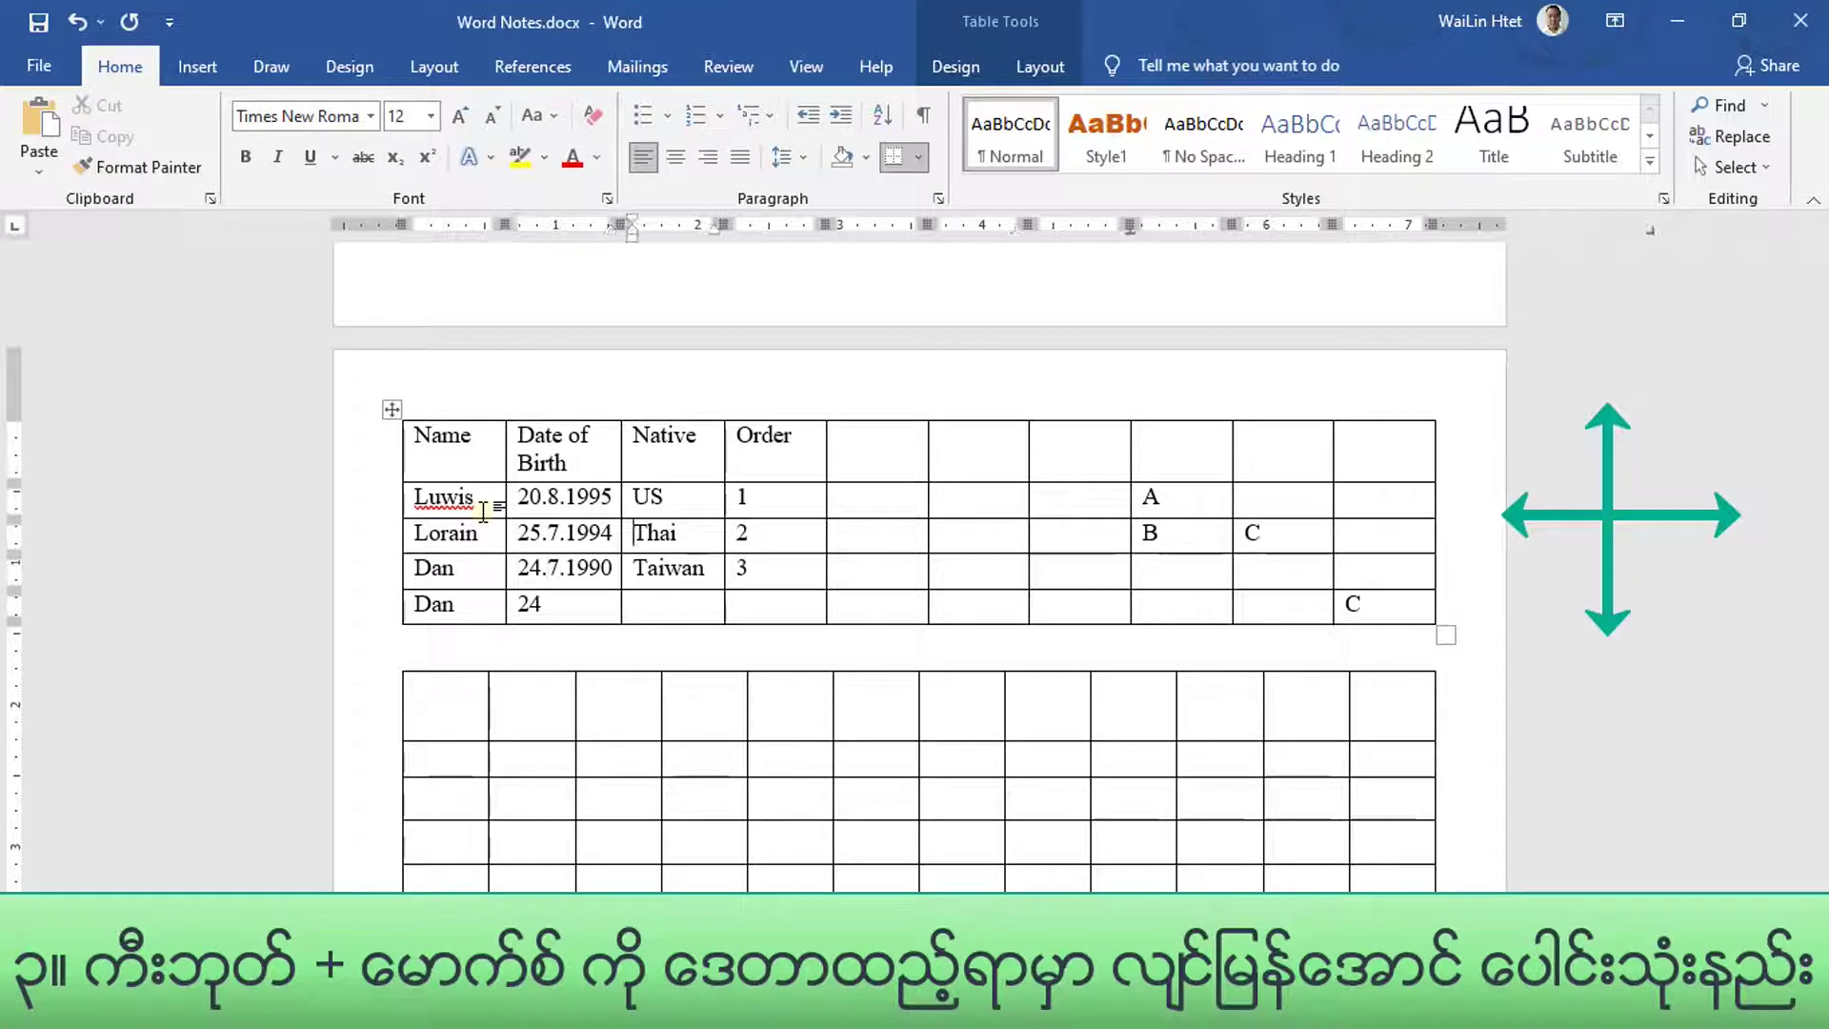
key("Left")
key("Left")
key("Left")
key("Left")
key("Left")
key("Left")
key("Left")
key("Left")
key("Left")
key("Left")
key("Up")
key("Right")
key("Right")
key("Right")
key("Right")
key("Right")
key("Right")
key("Right")
key("Down")
key("Left")
key("Left")
key("Left")
key("Left")
key("Left")
key("Left")
key("Left")
key("Left")
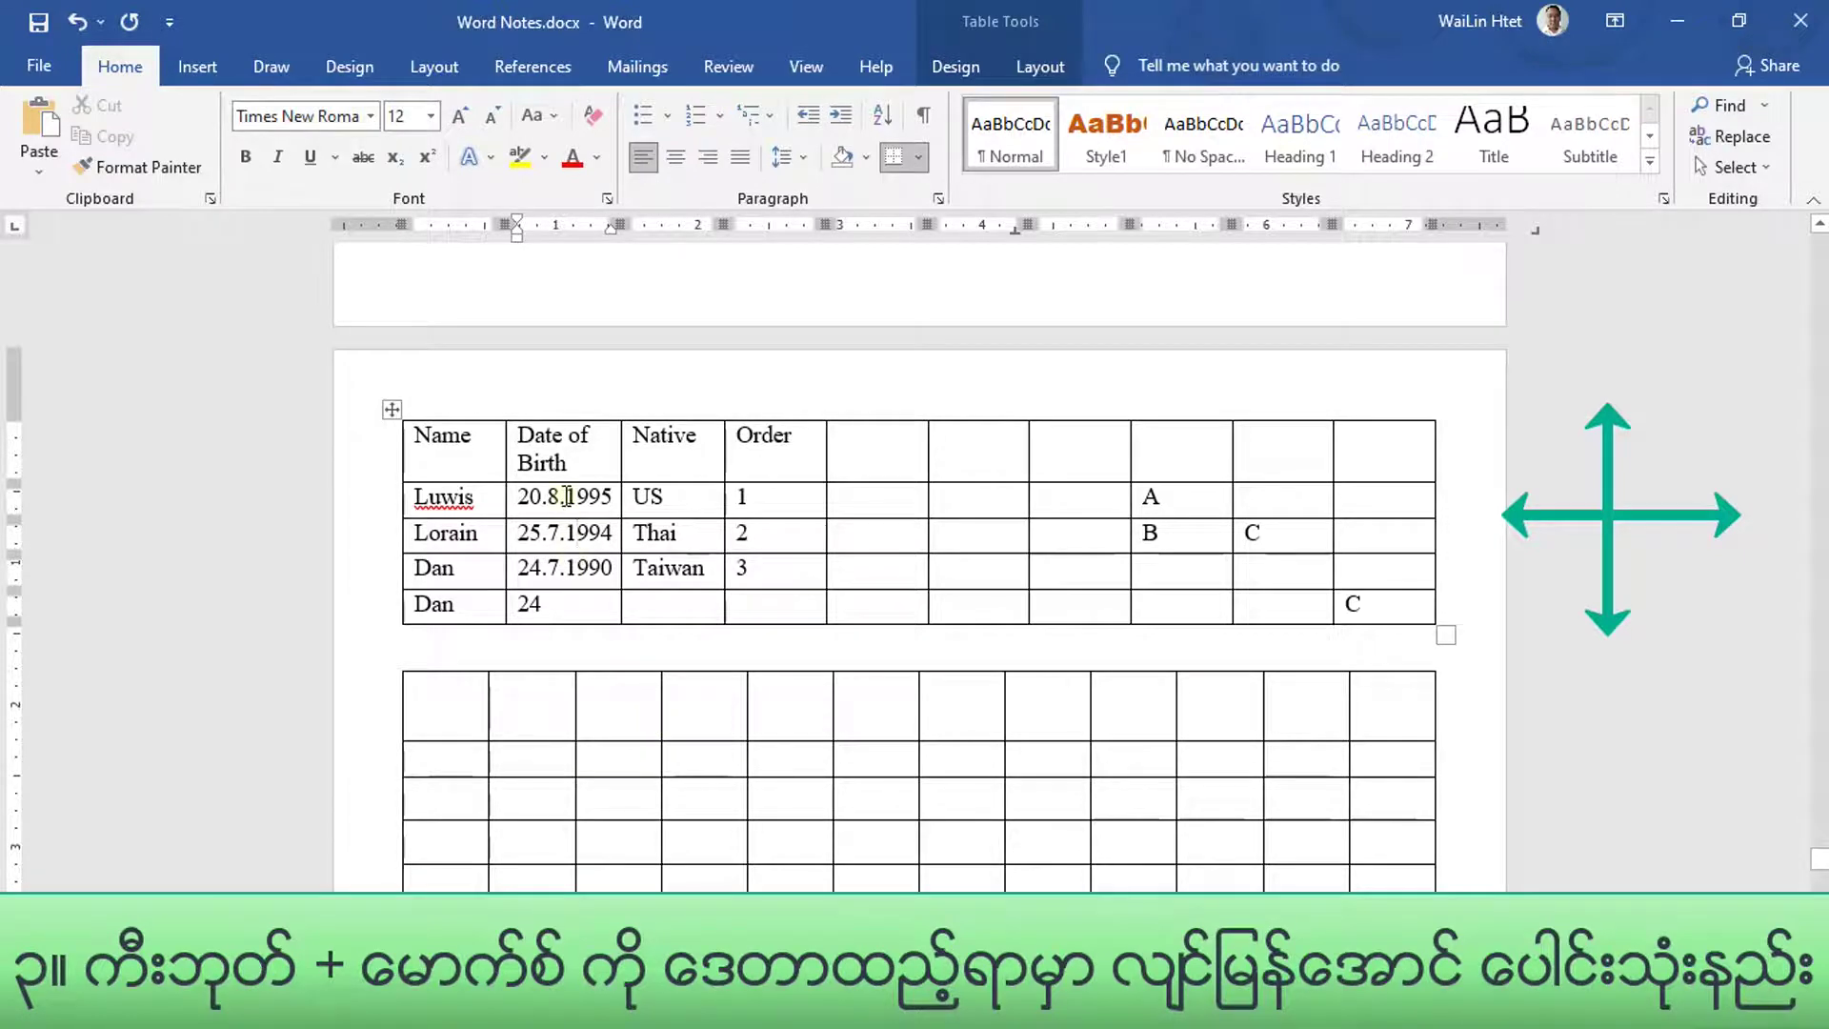
double_click(567, 497)
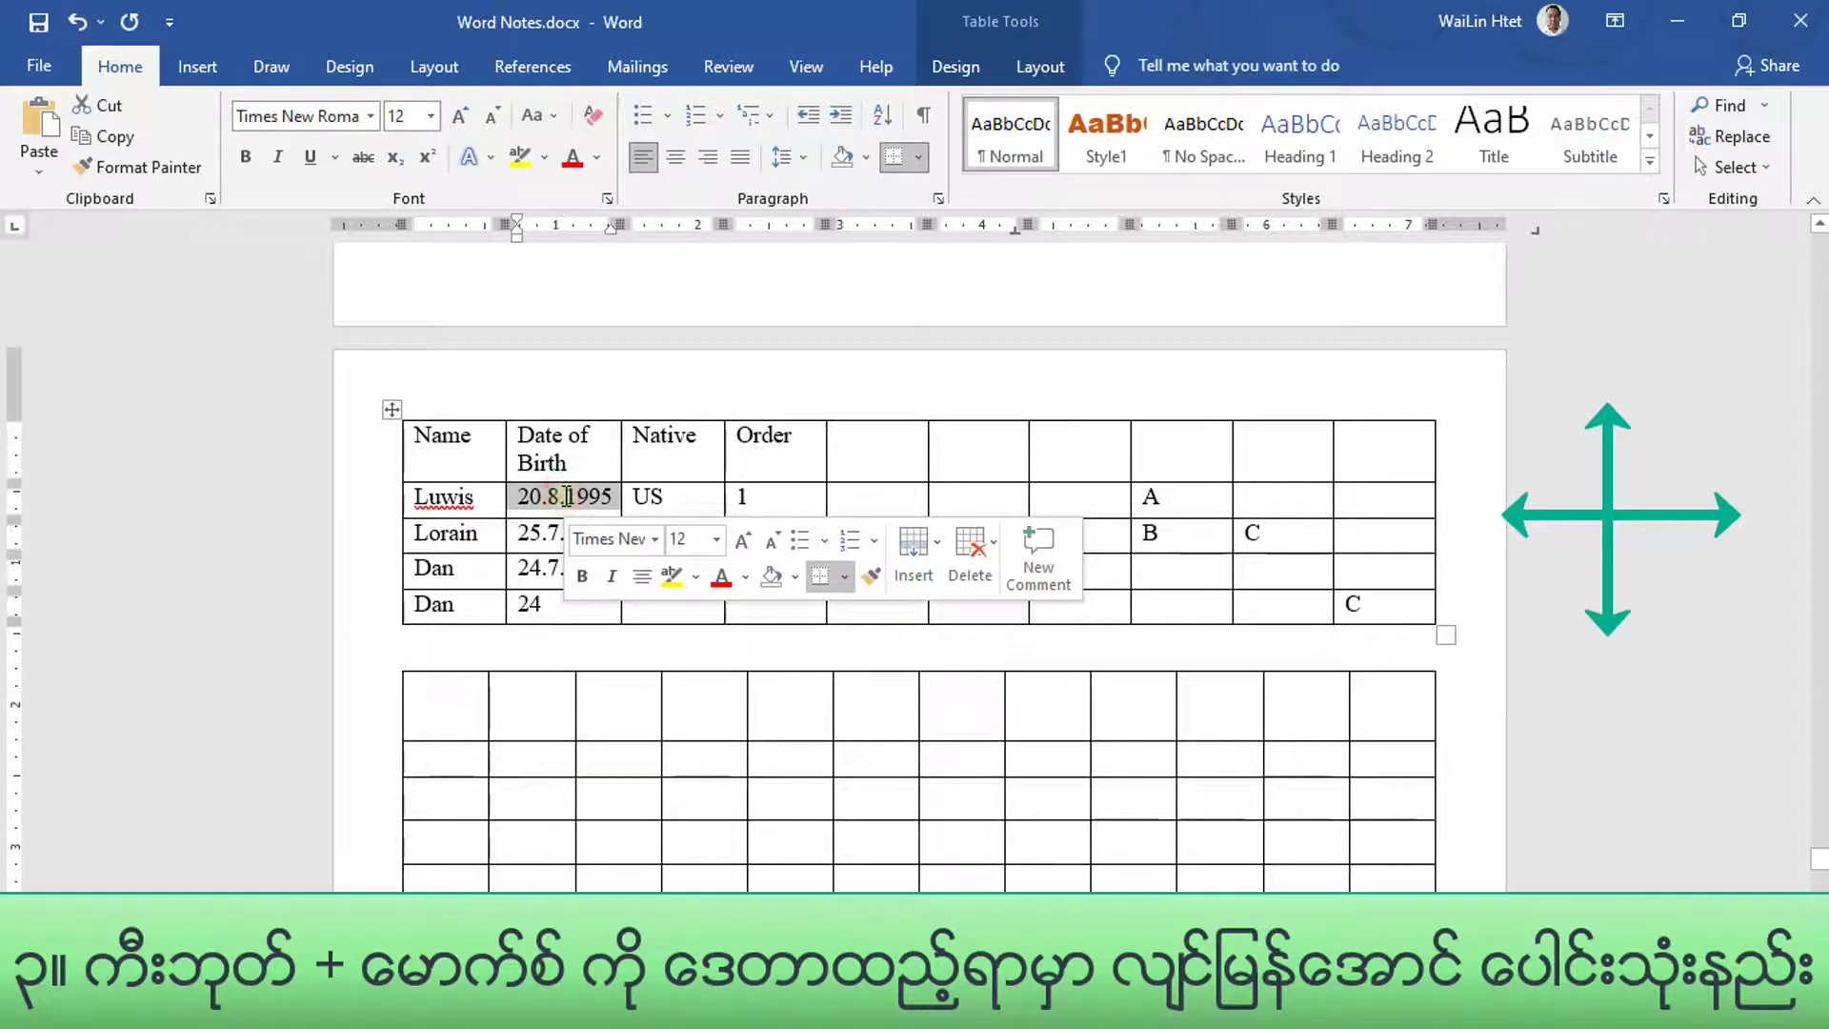
type("2")
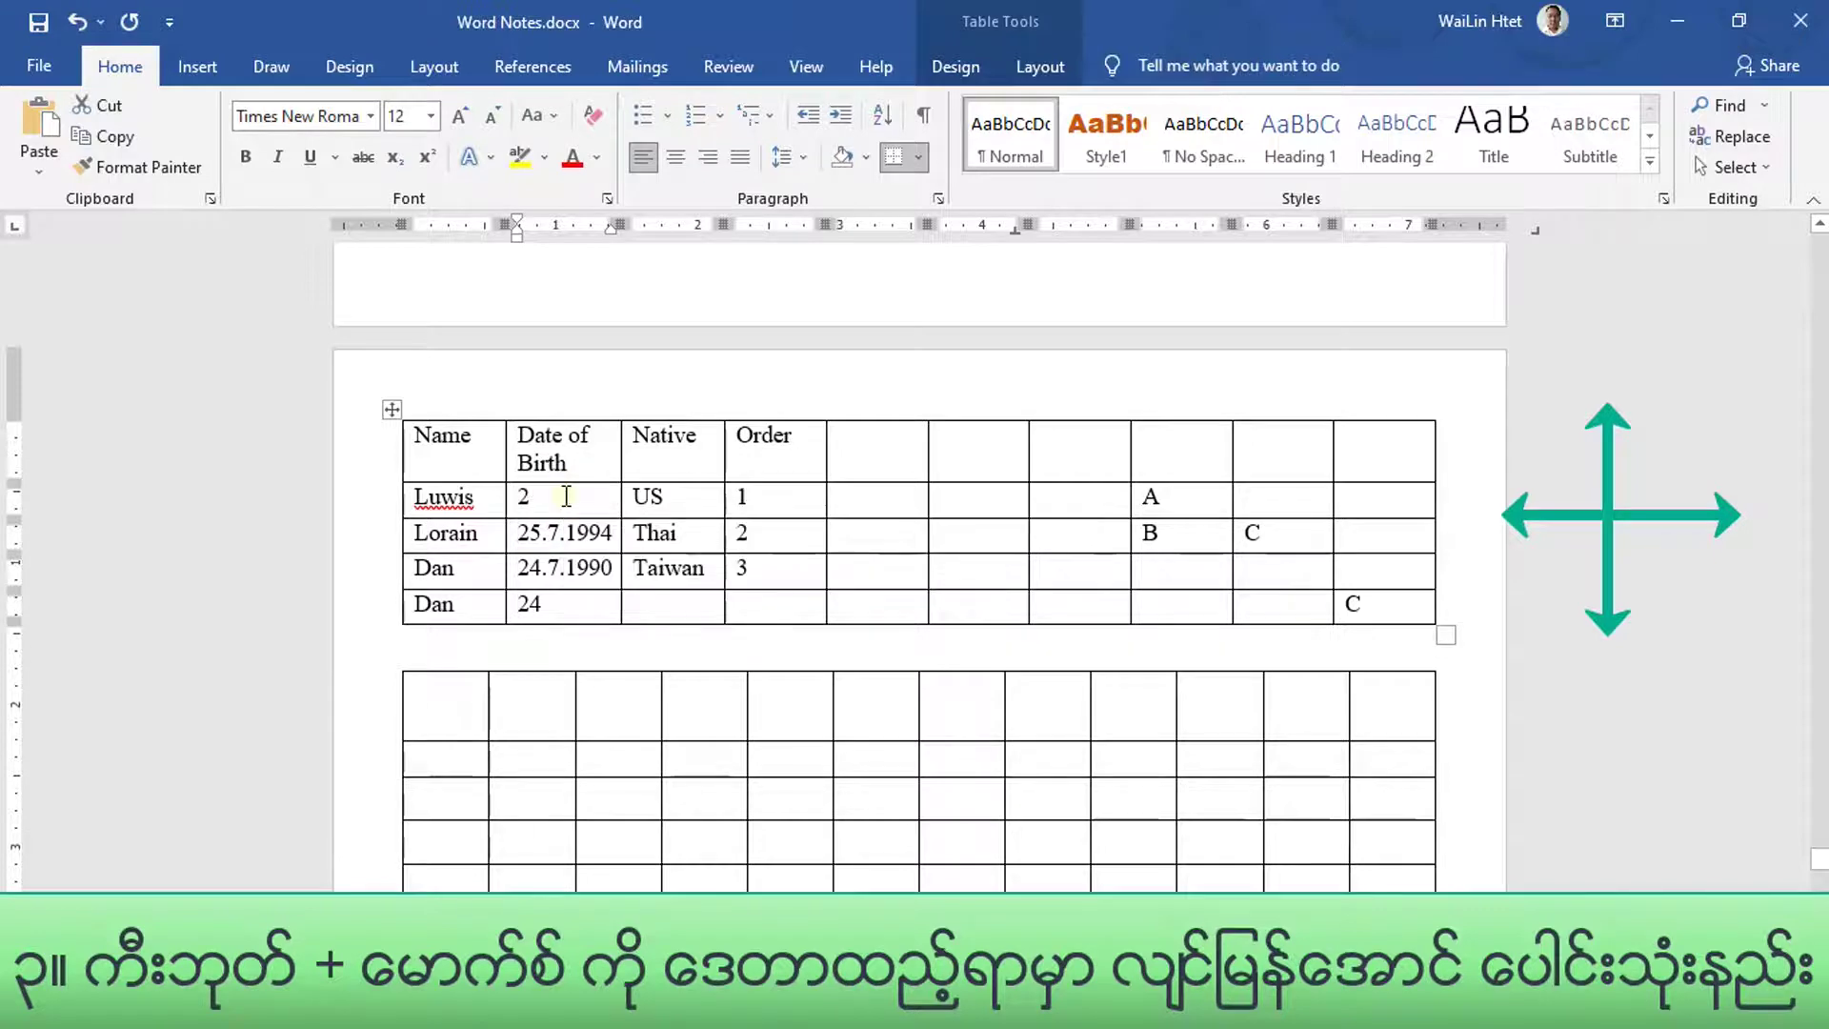
type("1.8")
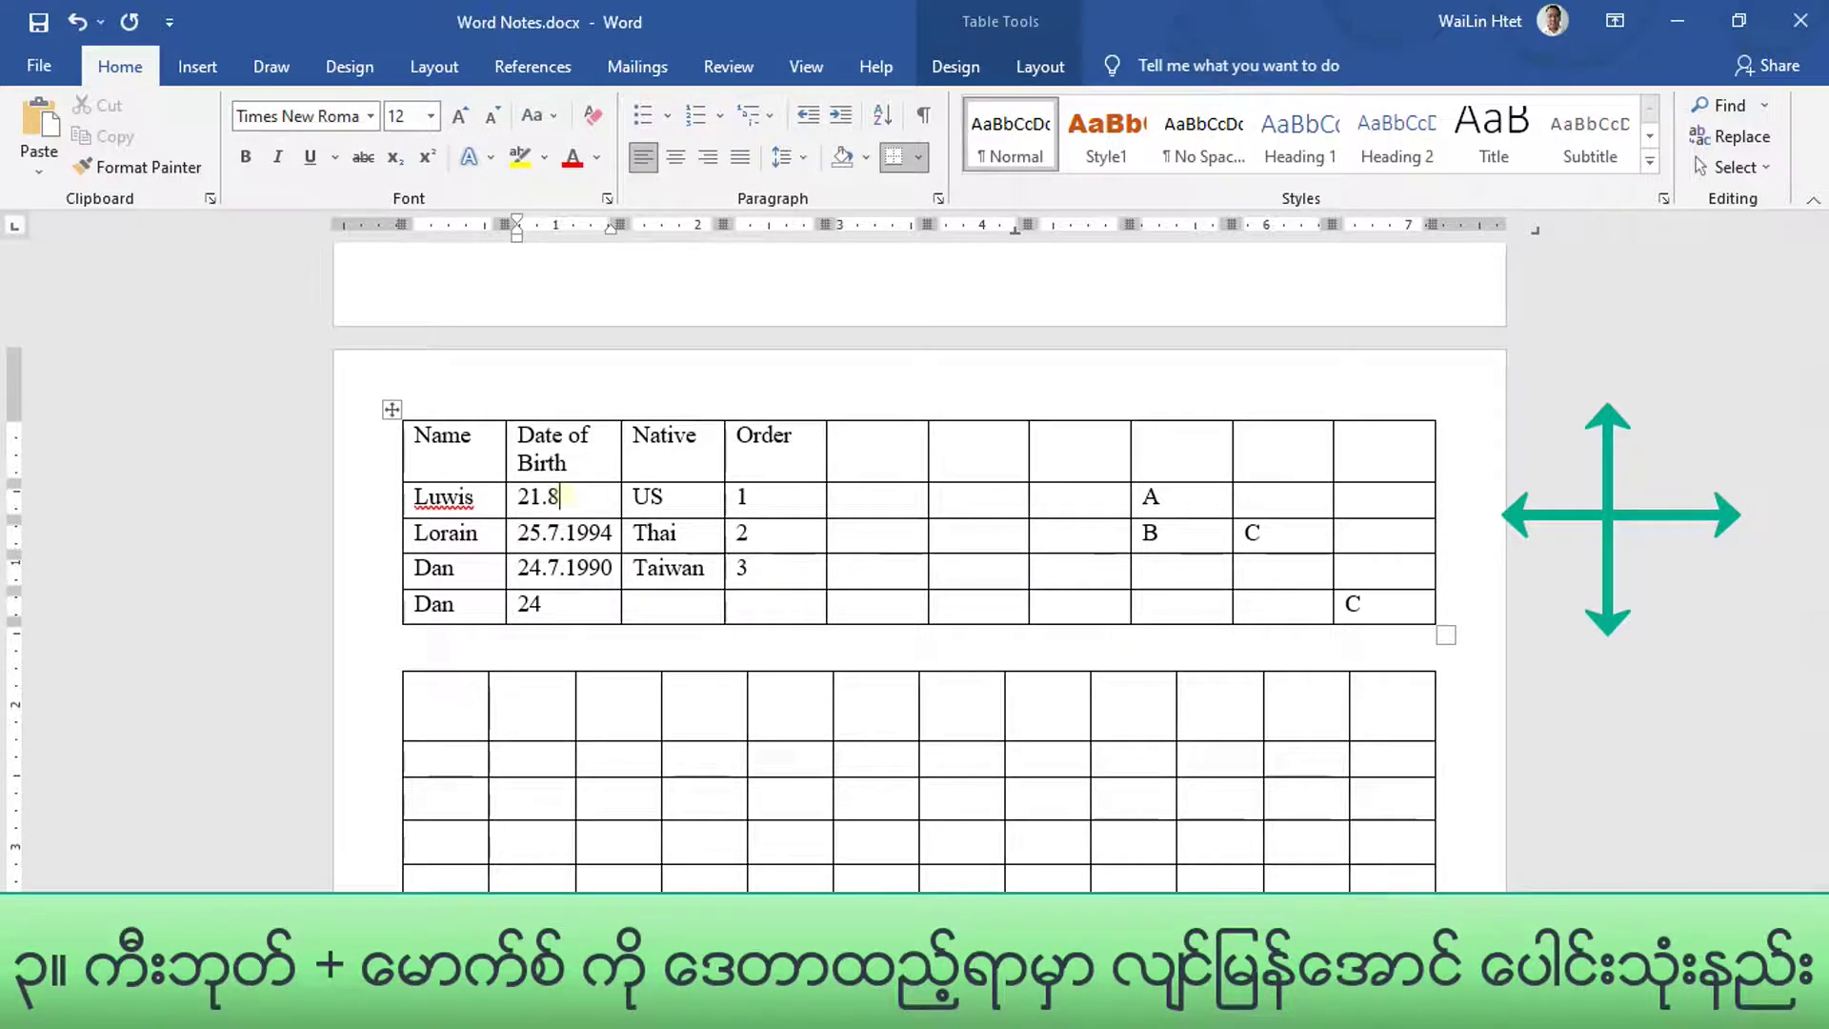
type(".20")
type("20")
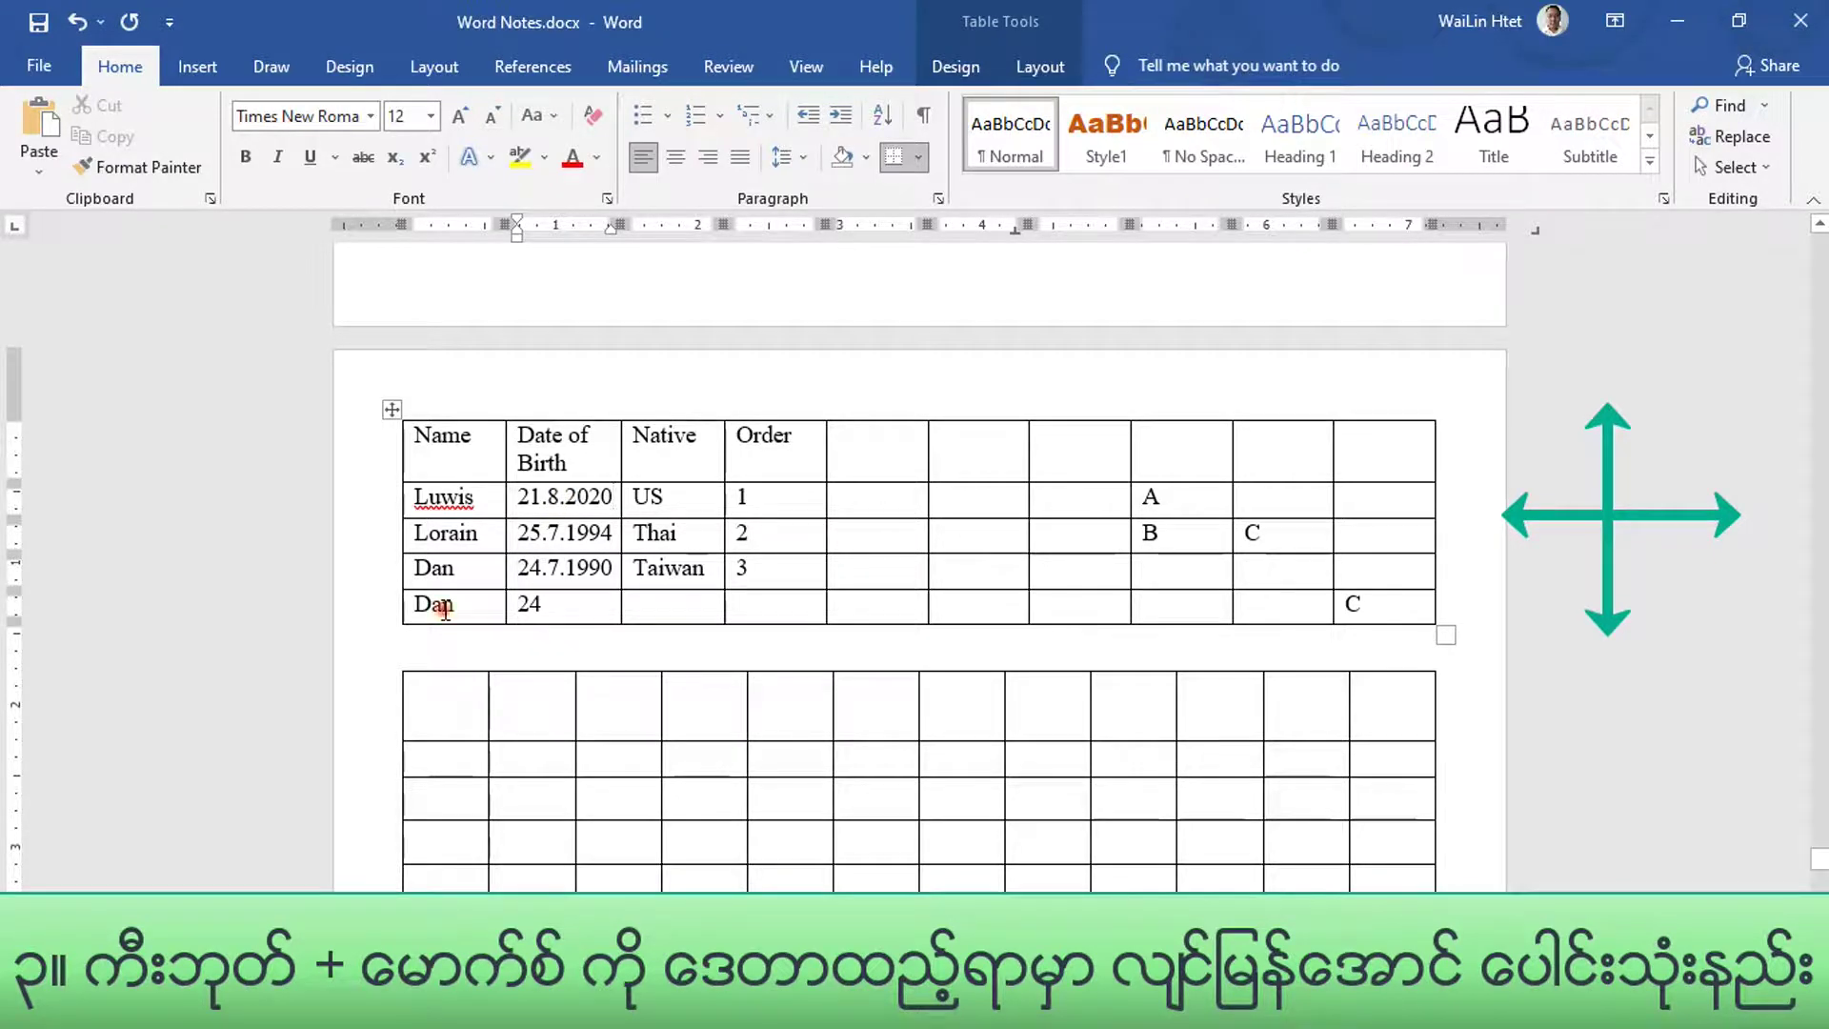
- Retype the last row's name with a corrected spelling, then move into its 24 cell
double_click(445, 608)
type("Ta")
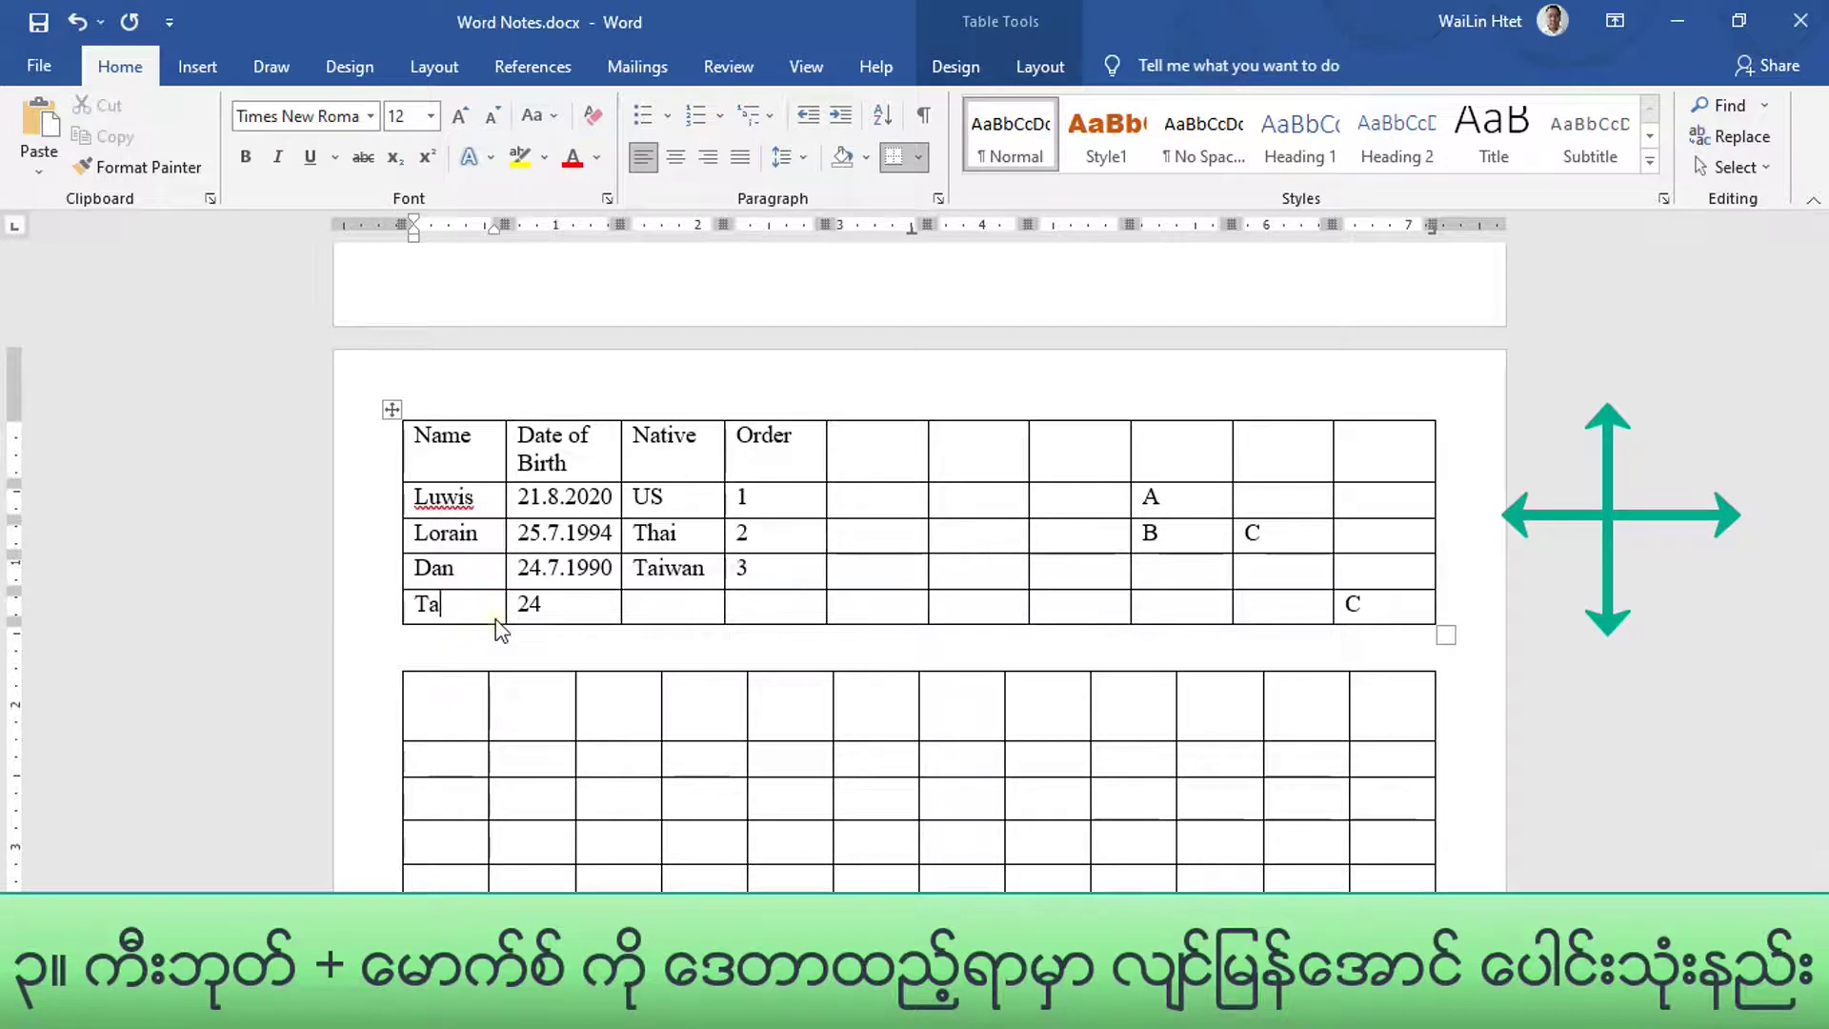
type("n")
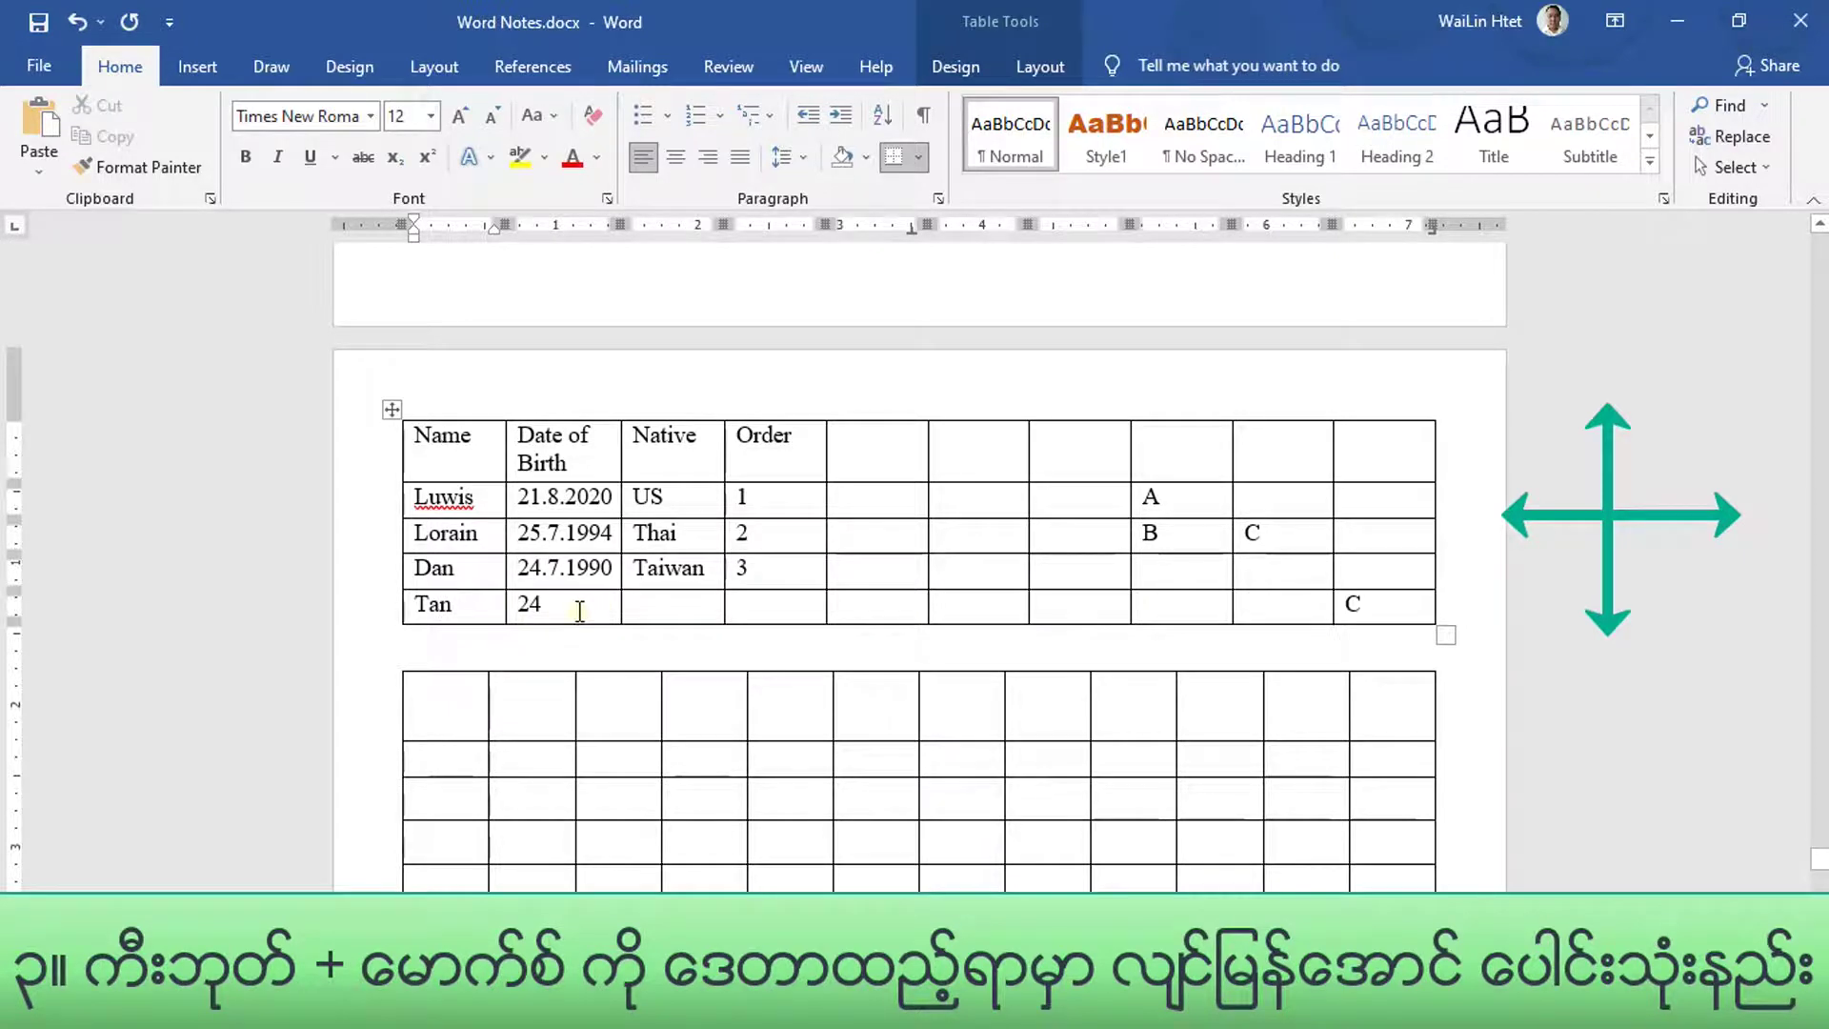
left_click(575, 610)
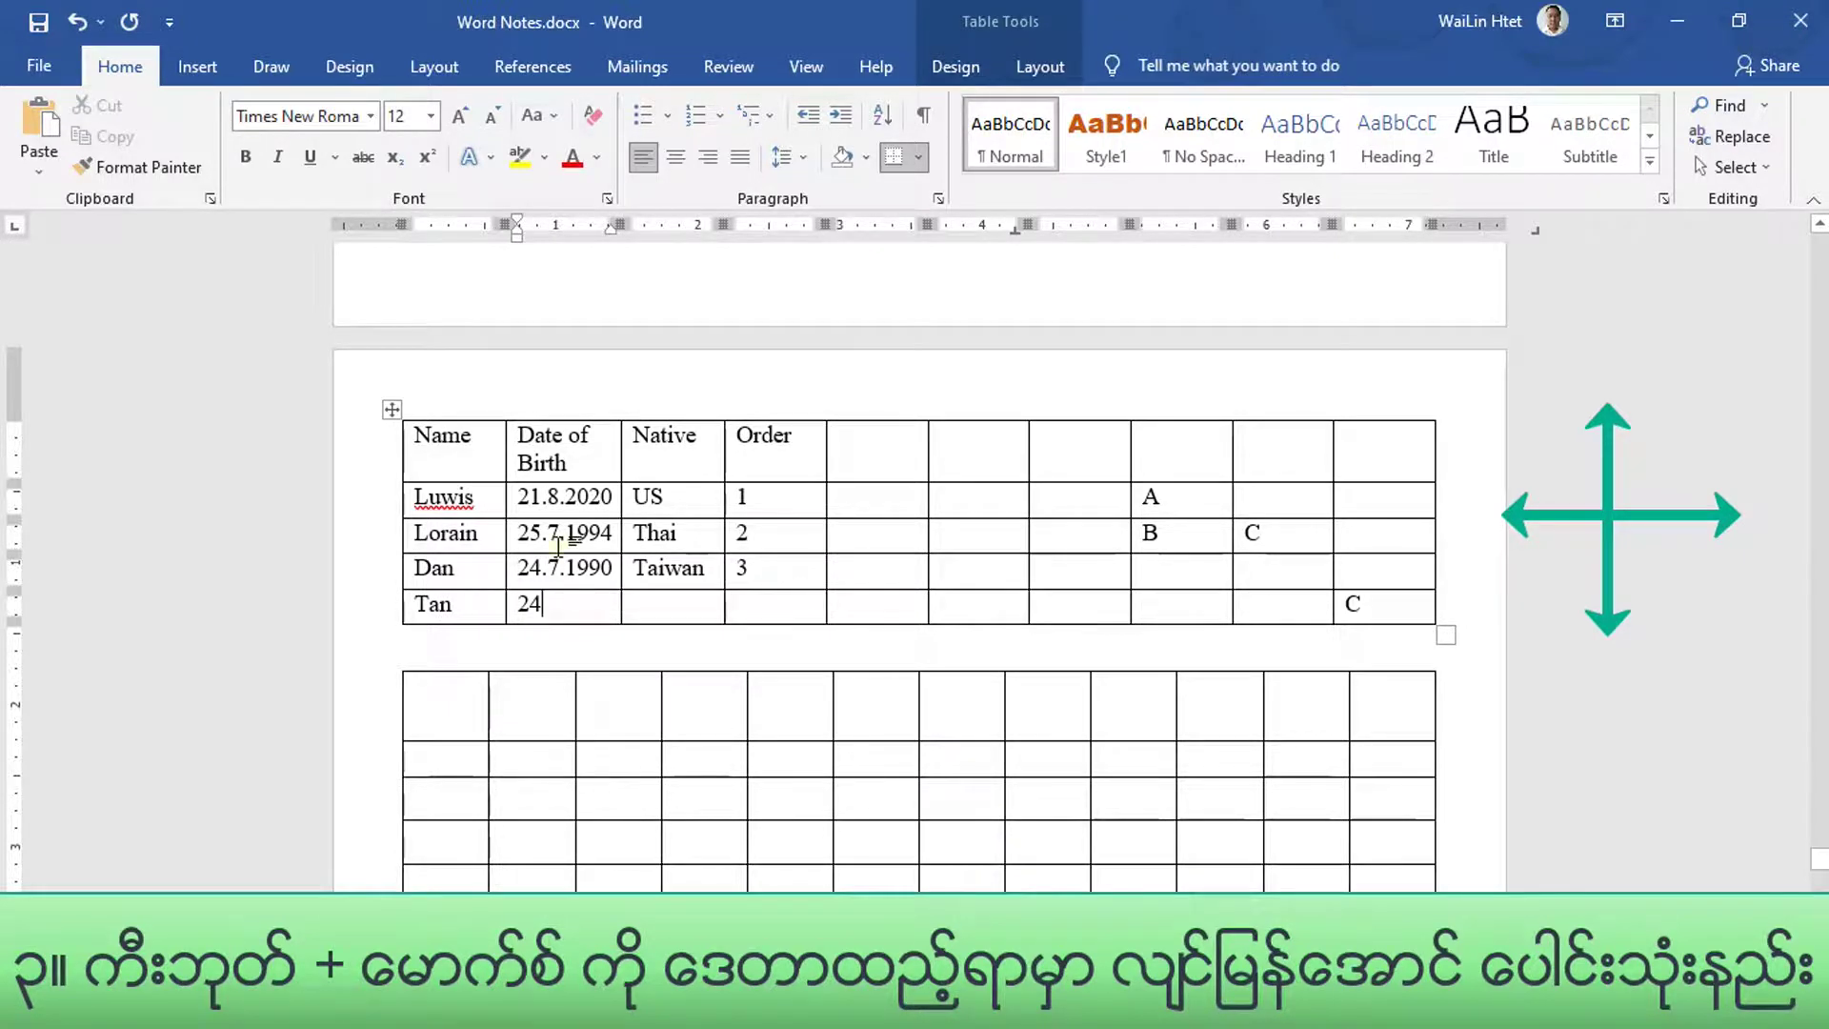